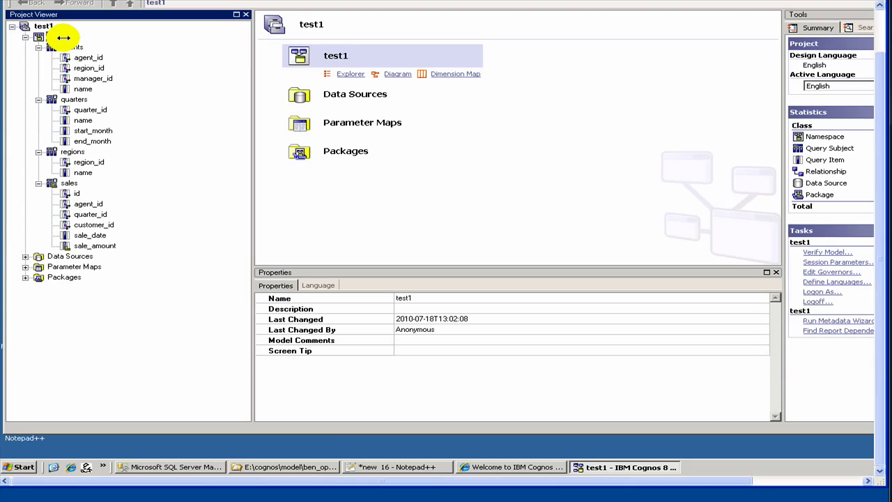
Step: Switch to SQL Server Management Studio to view the test1 database's tables, and return to the test1 model in Framework Manager
left_click(61, 37)
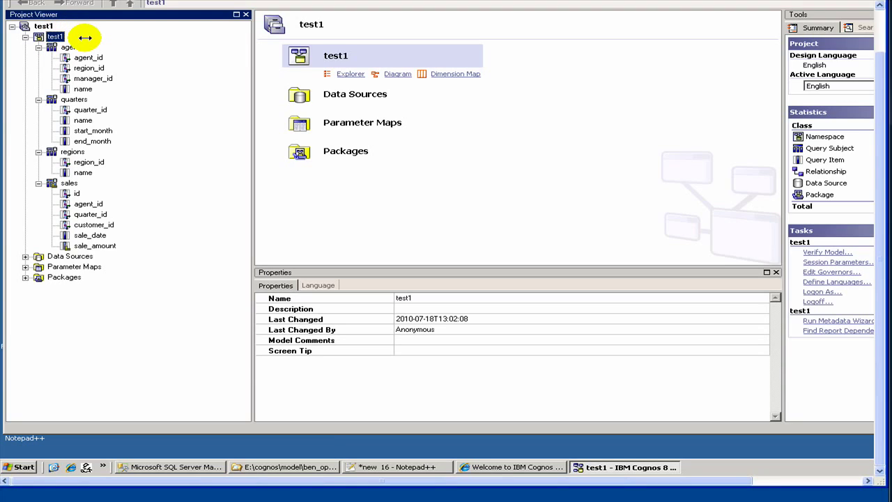
left_click(149, 468)
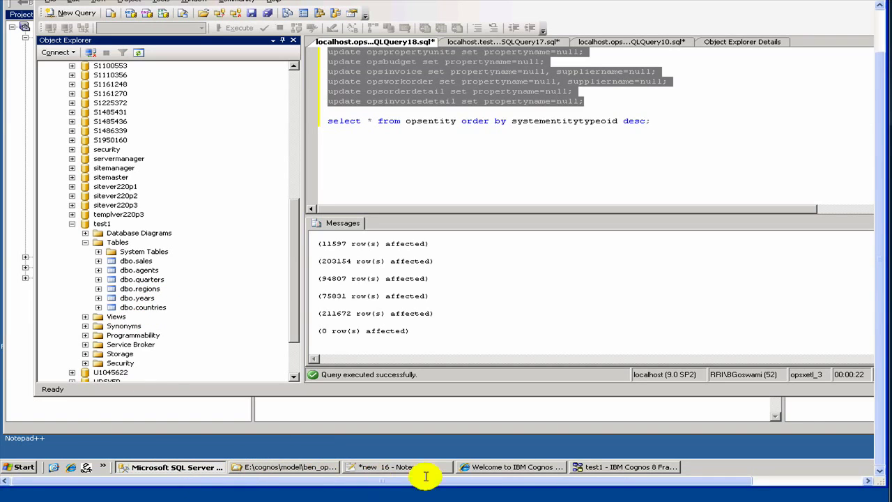
left_click(582, 467)
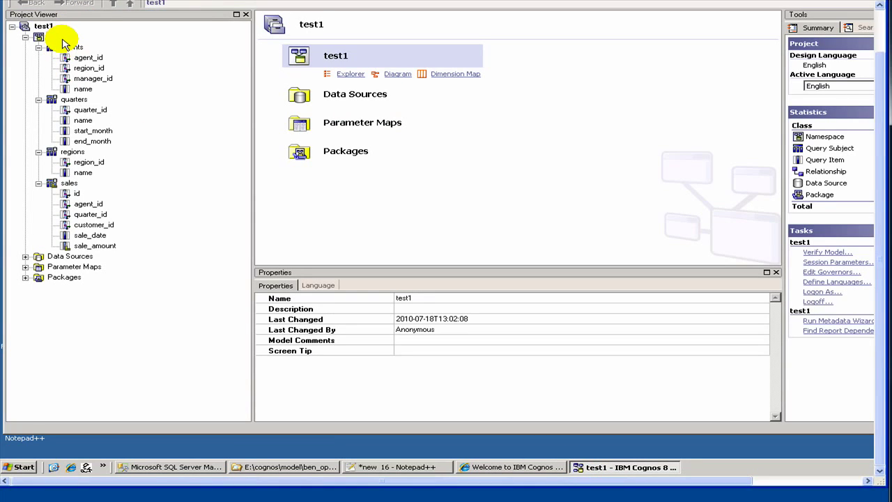
right_click(59, 39)
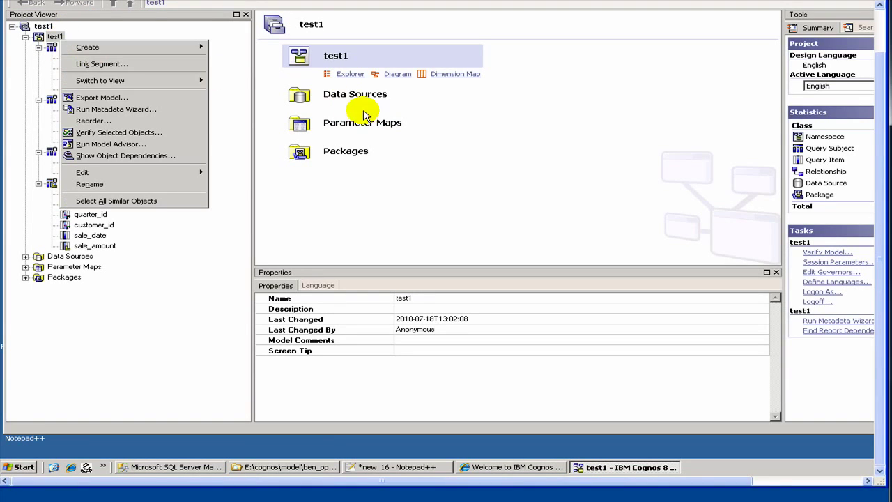
left_click(394, 193)
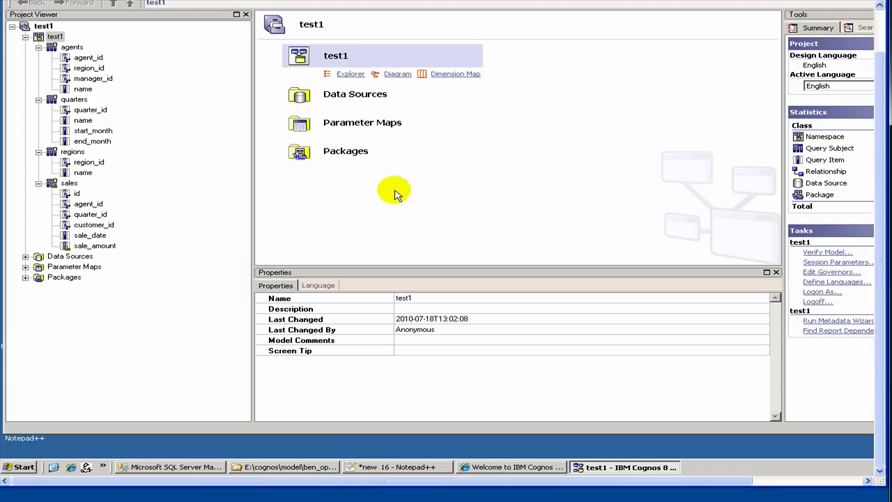
Step: Run the Metadata Wizard on the test1 namespace with the test1 data source and expand the tables under dbo
right_click(59, 37)
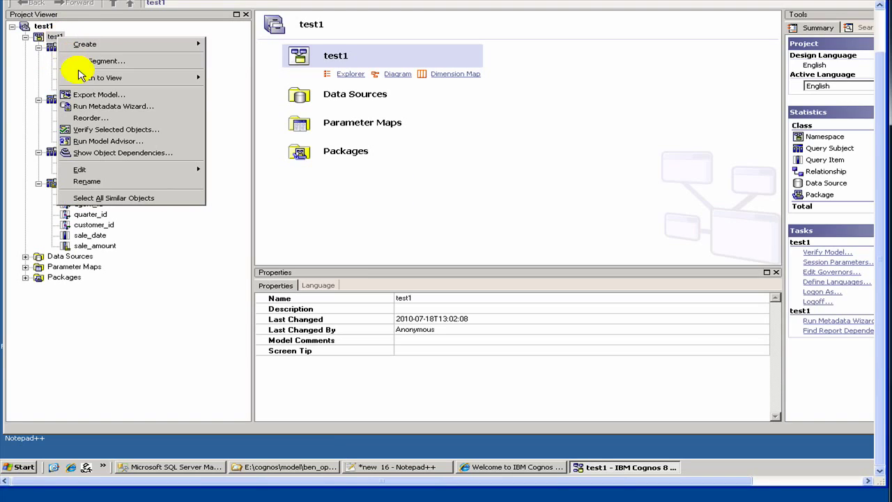
left_click(94, 108)
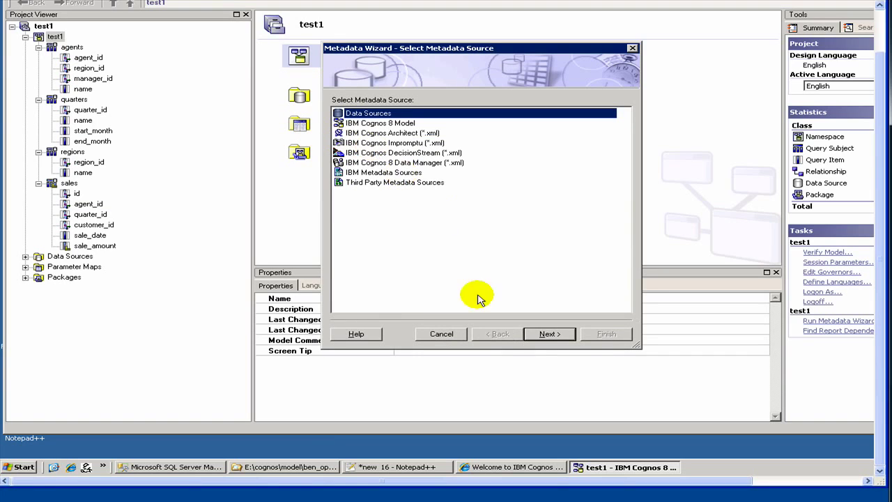
left_click(540, 334)
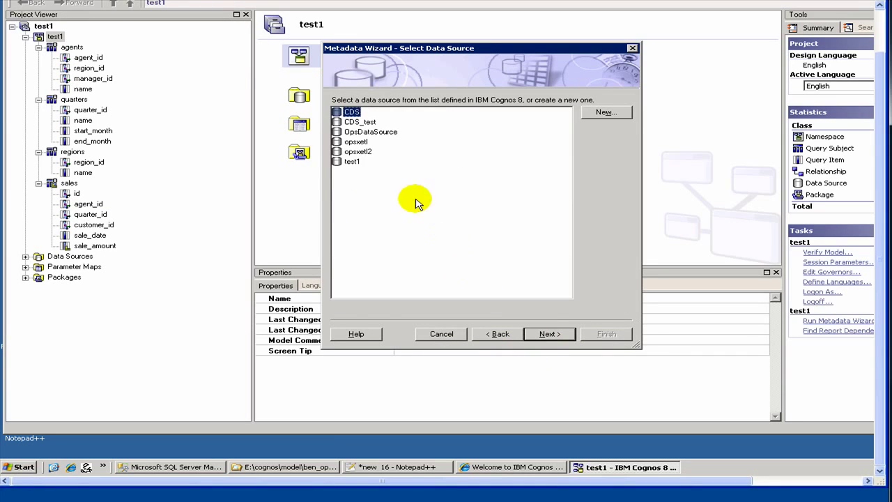
left_click(354, 163)
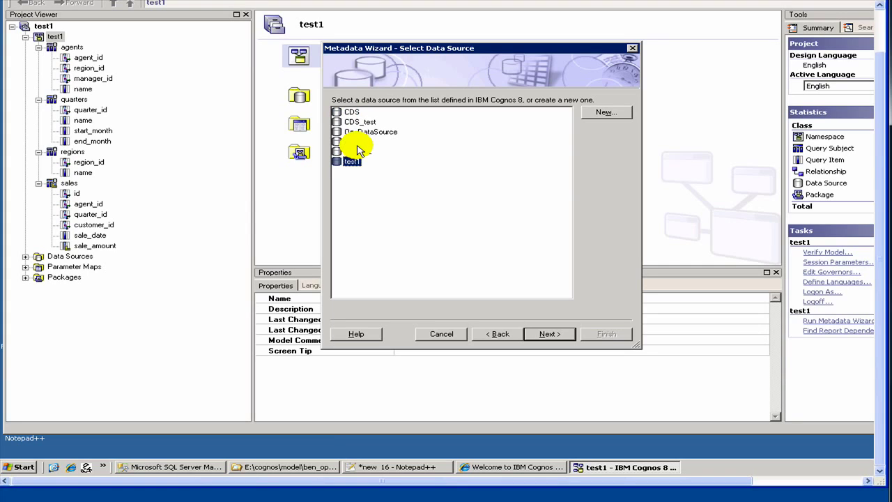
left_click(540, 333)
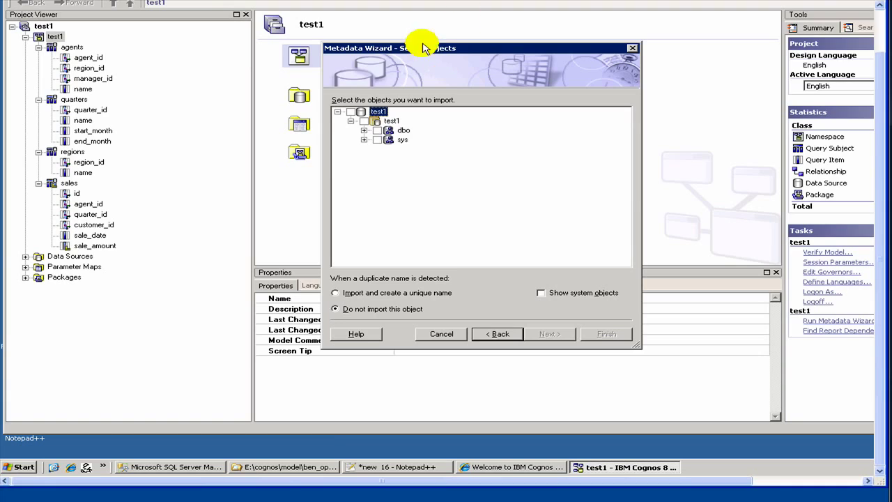
left_click(364, 131)
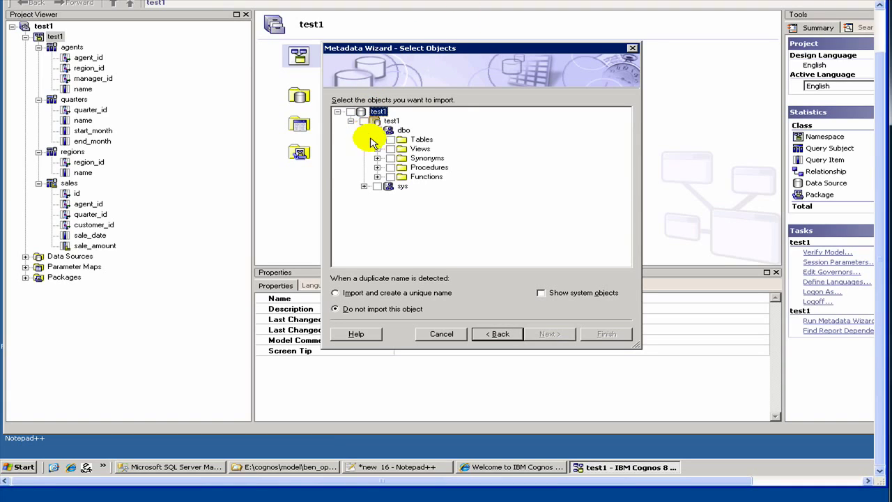
left_click(377, 139)
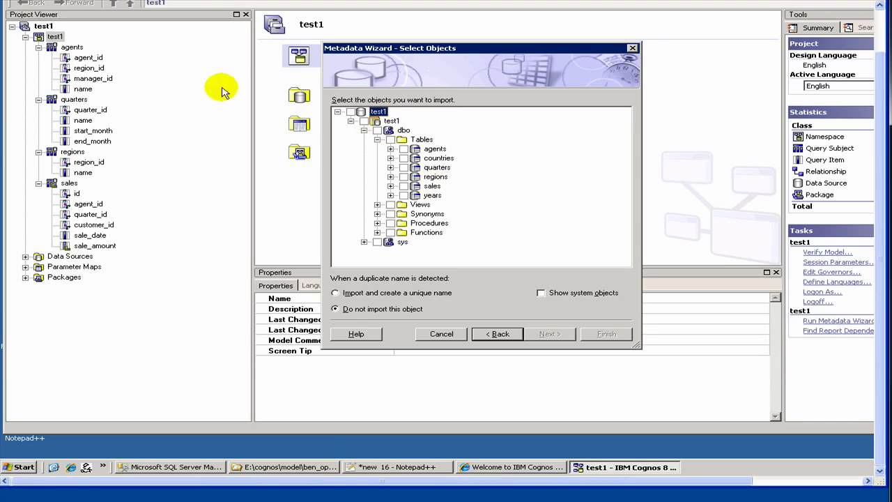
left_click(404, 186)
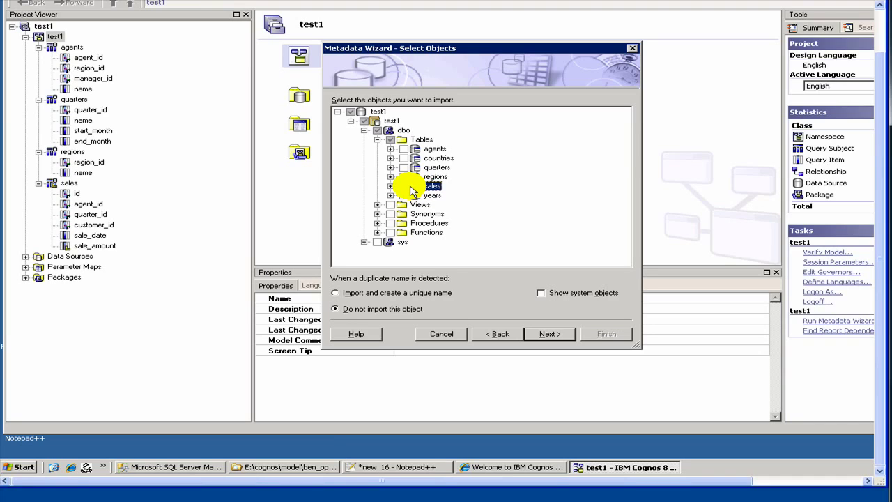
left_click(404, 186)
left_click(403, 186)
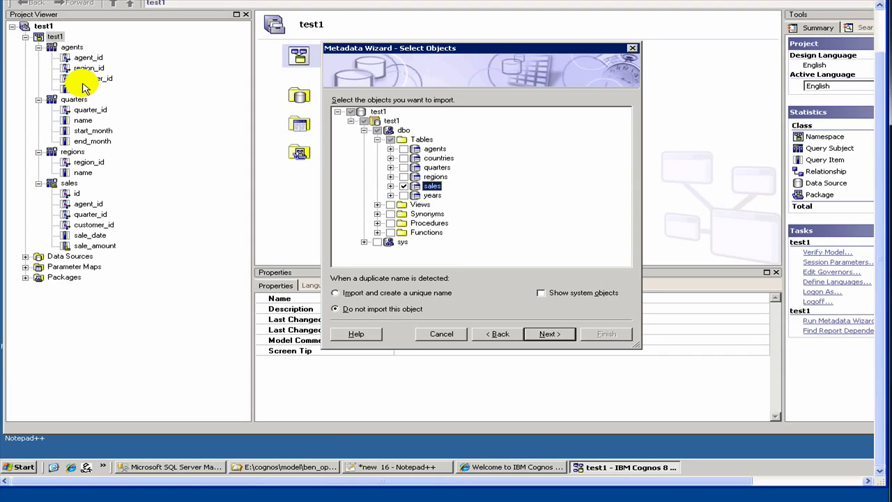
left_click(404, 186)
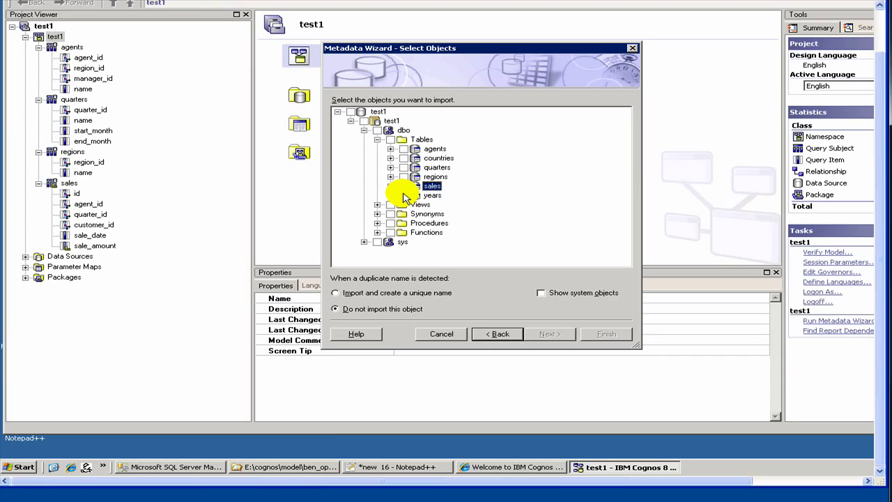
Step: Import the years and countries tables, generating relationships from primary and foreign keys
left_click(403, 196)
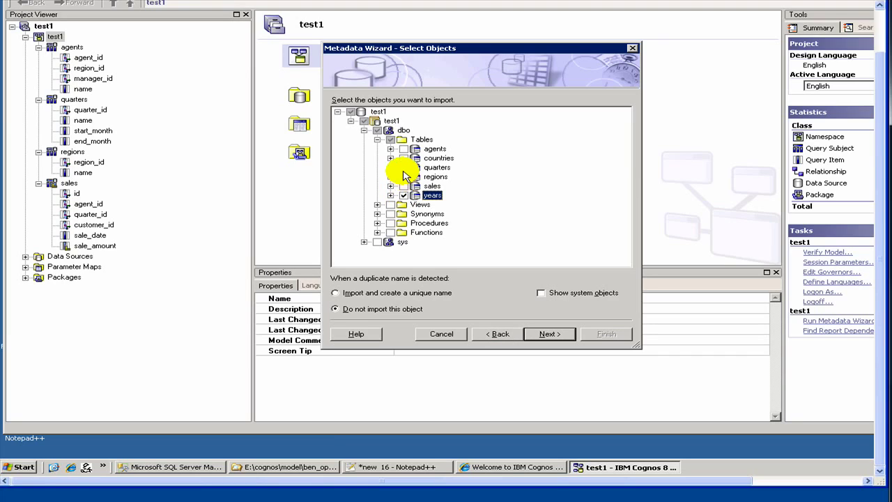
left_click(403, 158)
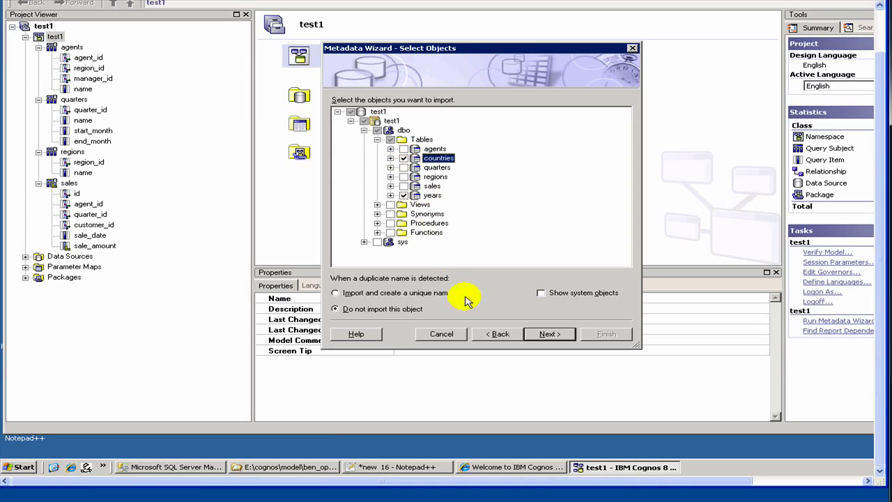
left_click(559, 340)
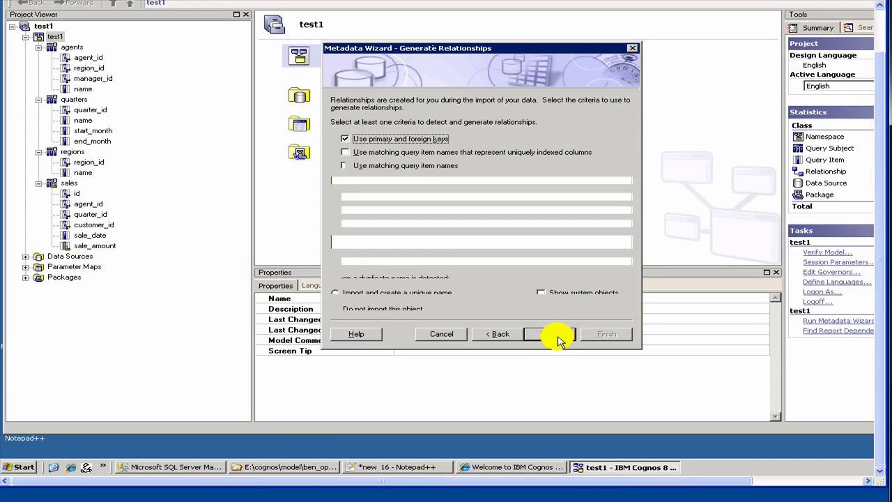
left_click(560, 340)
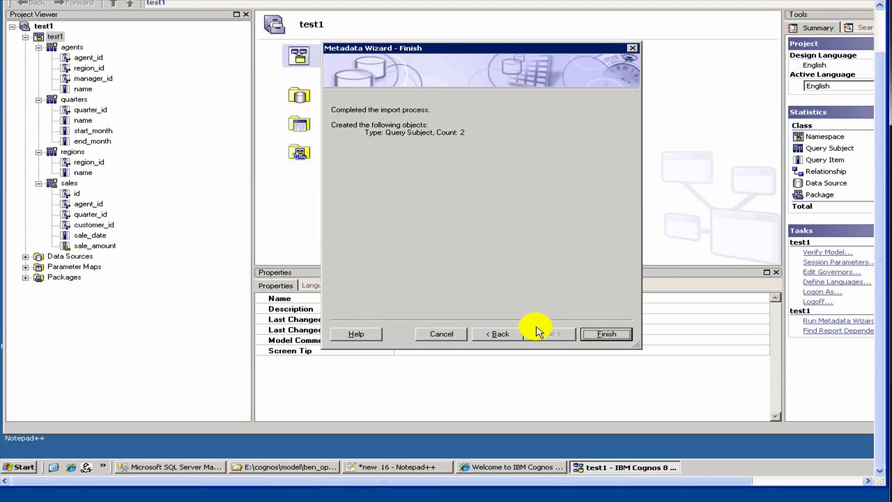
left_click(606, 335)
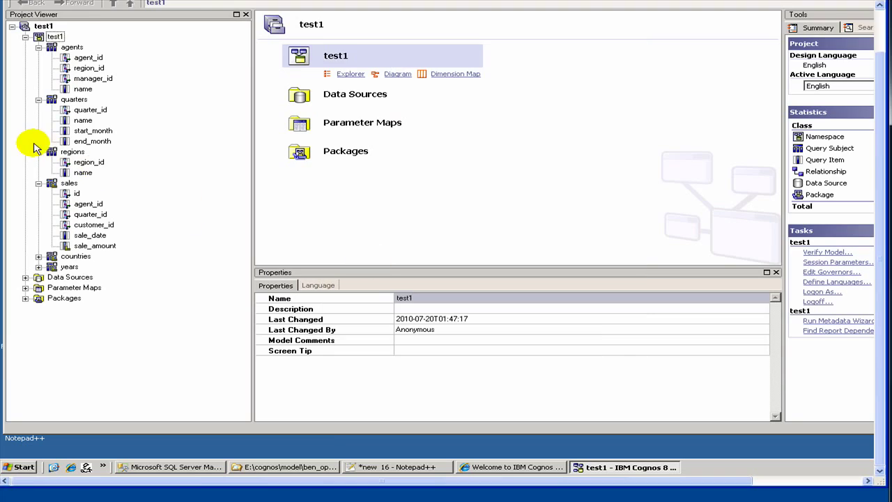
Step: Expand the countries and years query subjects to examine their items, and view the properties of countries and regions
left_click(39, 256)
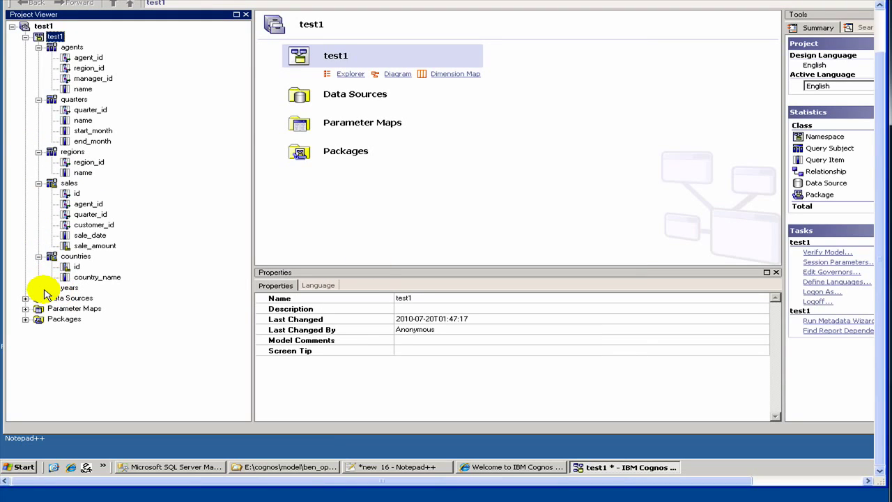
left_click(39, 288)
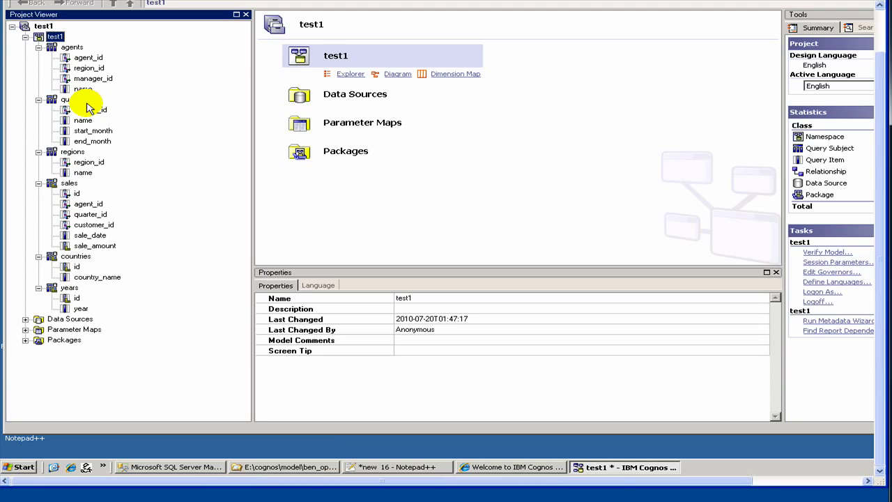
left_click(78, 256)
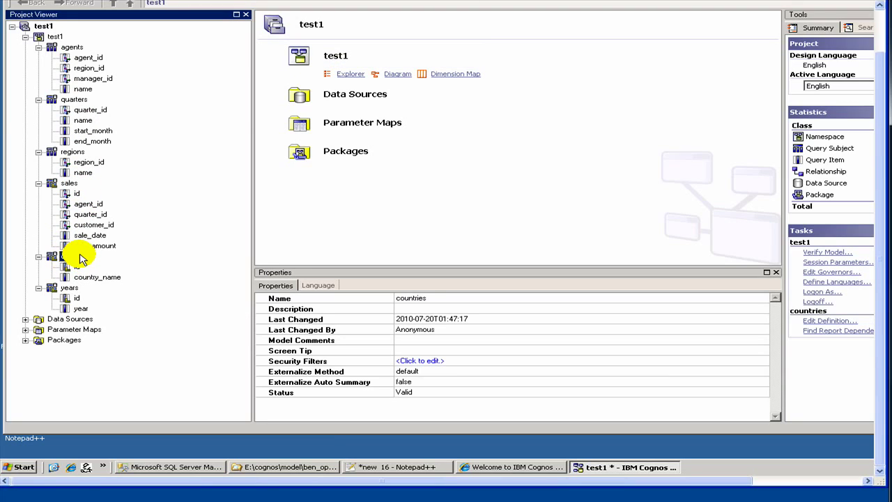
left_click(68, 157)
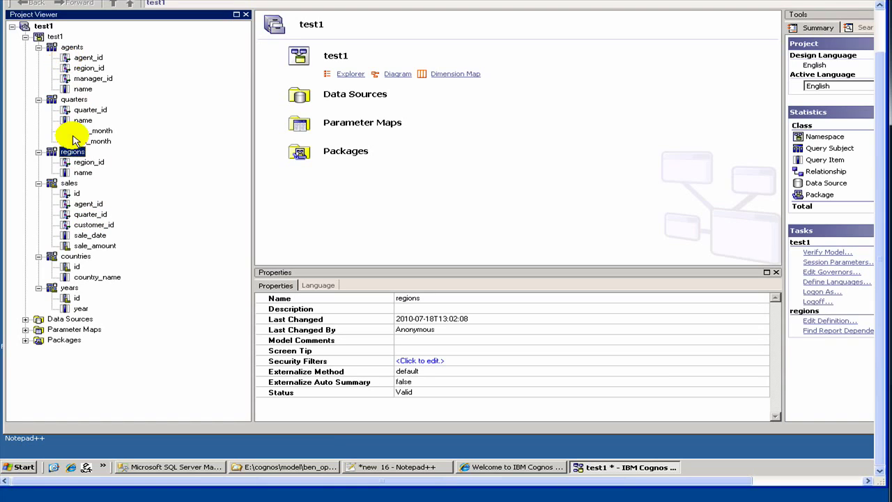
Step: Check the test1 tables again in SQL Server Management Studio and return to the model in Framework Manager
left_click(178, 467)
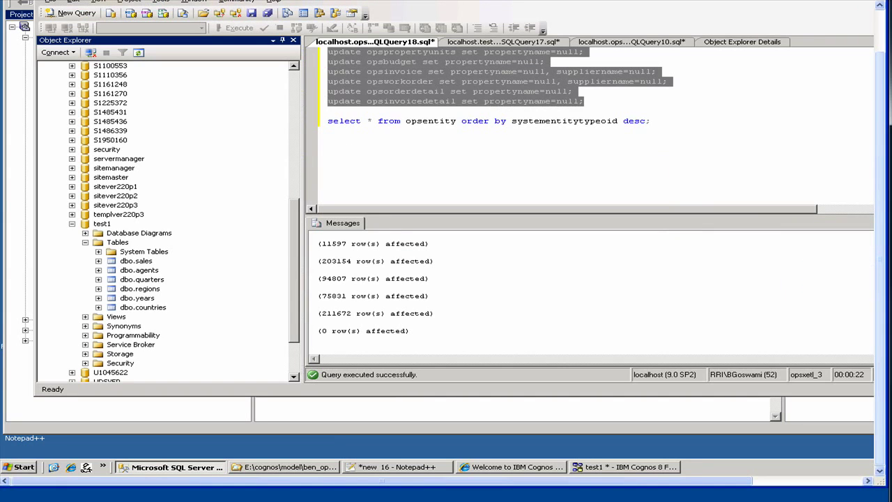
key("alt+Tab")
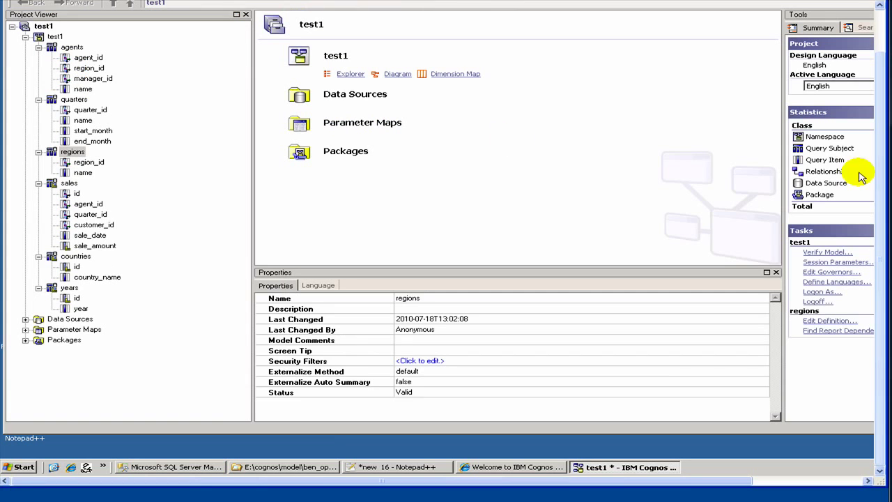
right_click(72, 156)
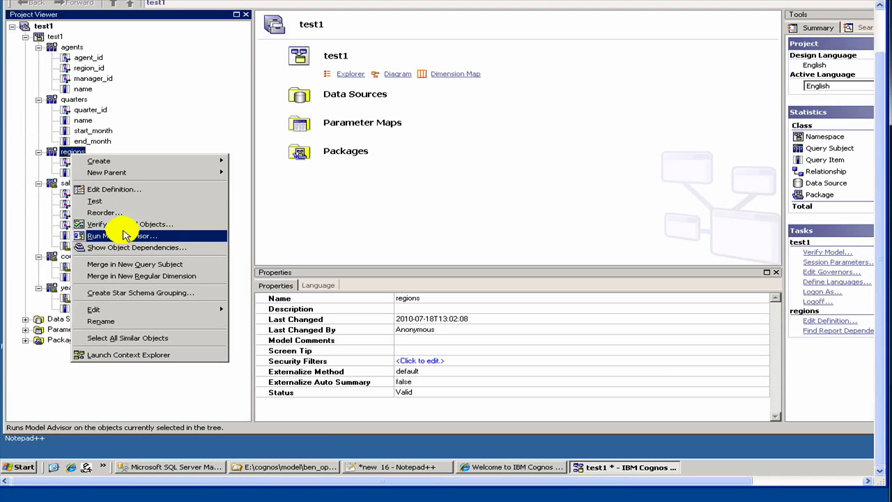
left_click(43, 25)
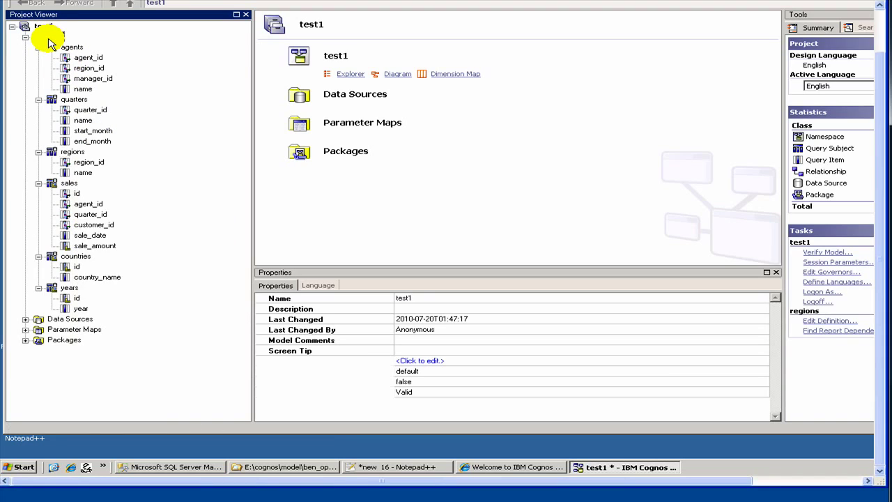
Step: Start another metadata import into the test1 namespace from the test1 data source
right_click(49, 39)
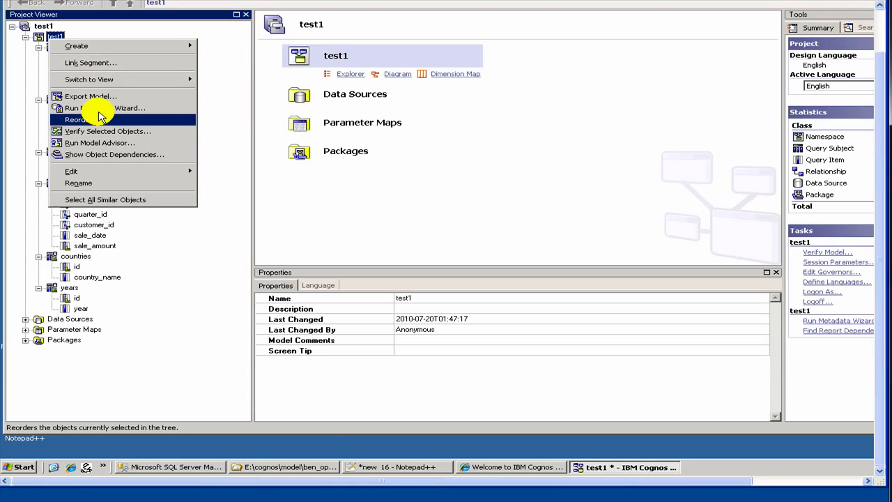
left_click(103, 108)
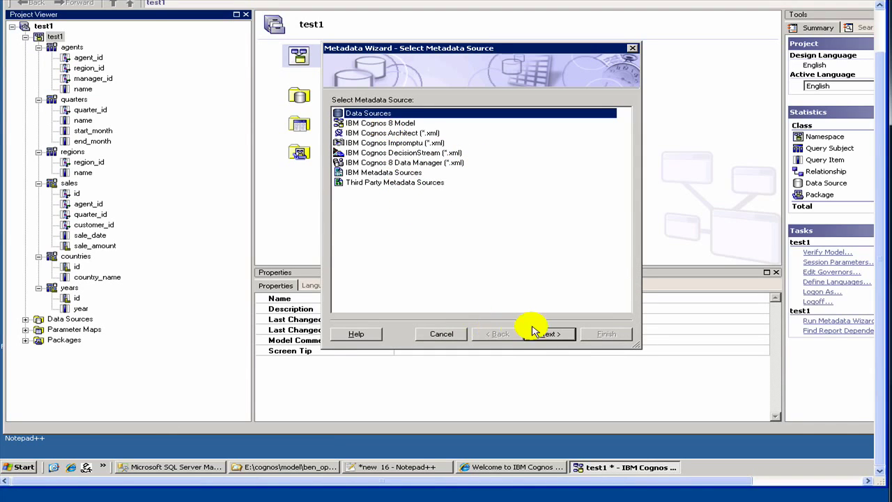
left_click(546, 336)
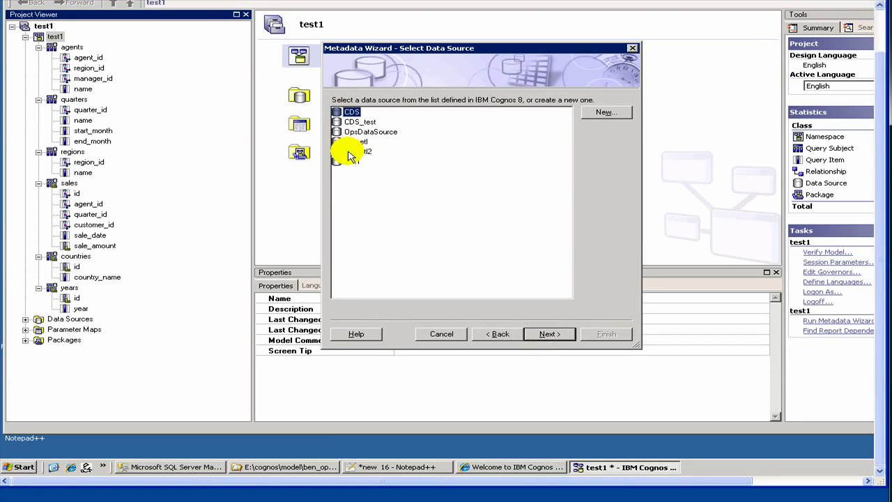
left_click(348, 160)
left_click(534, 335)
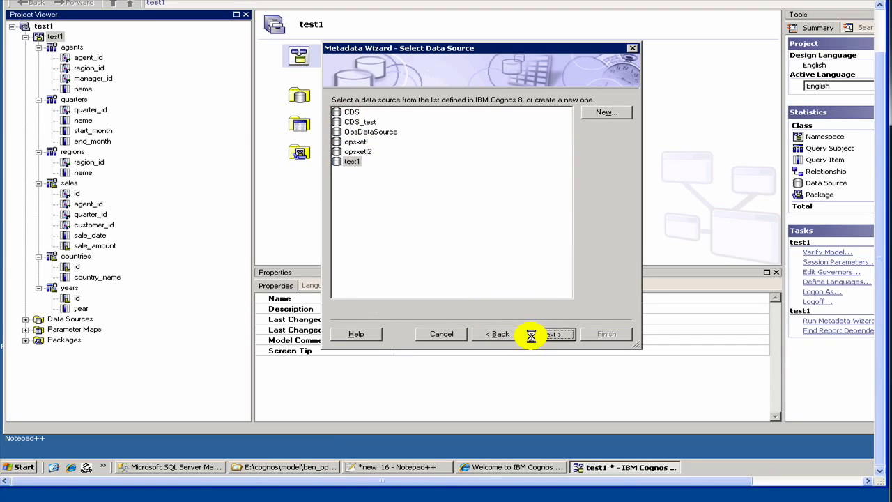
Step: Try to import only the country_id column of the dbo regions table, without importing duplicates, and finish the wizard
left_click(364, 130)
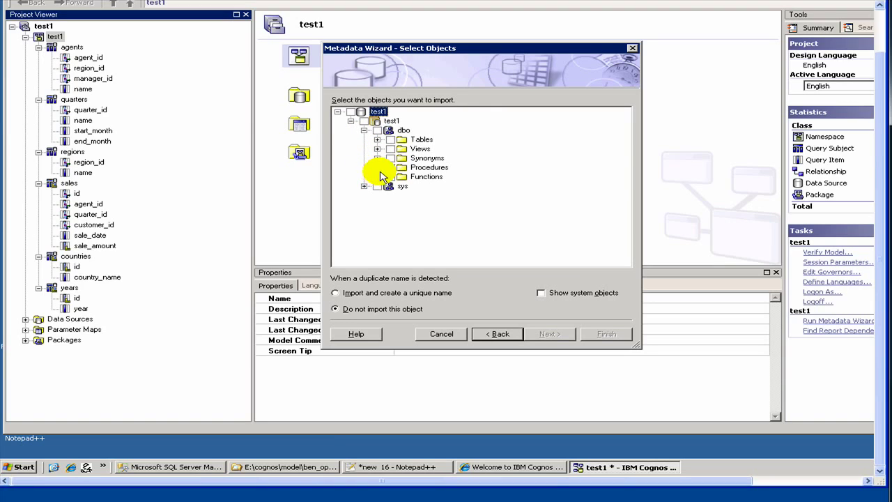
left_click(377, 139)
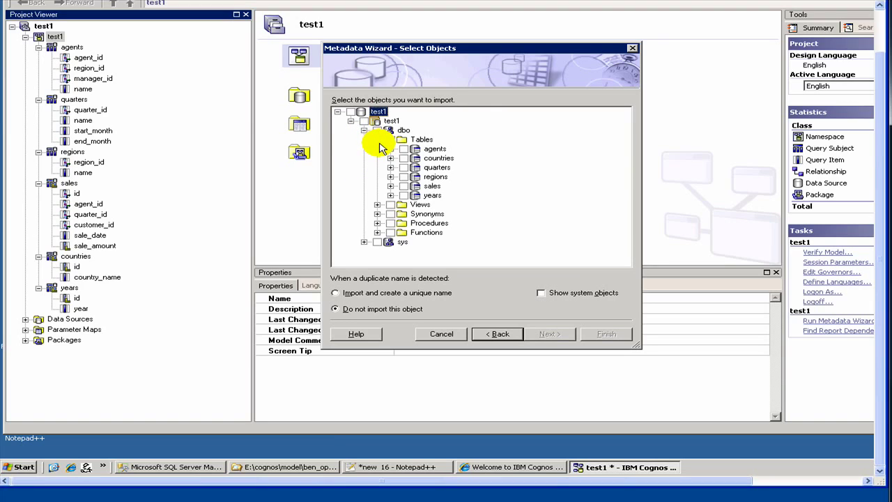
left_click(403, 176)
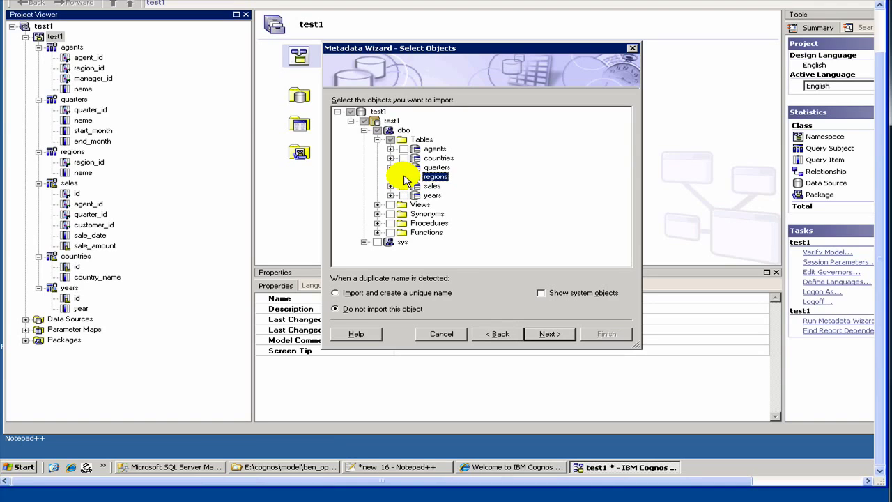
left_click(390, 177)
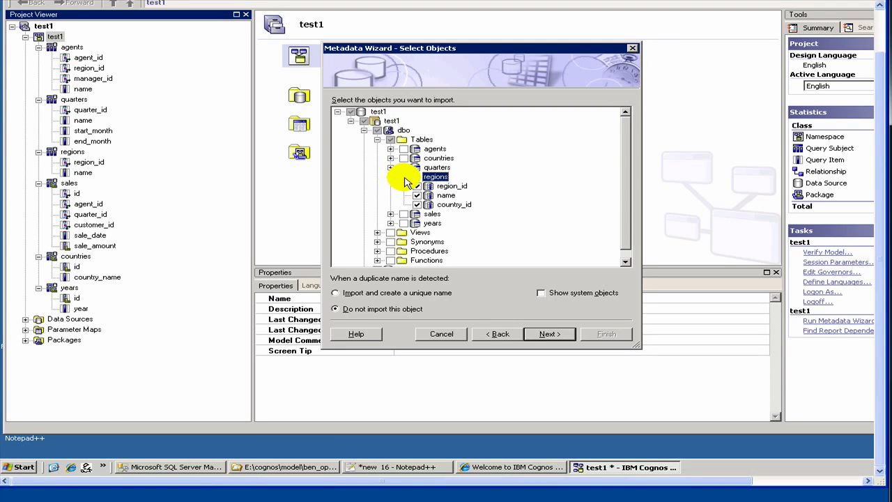
left_click(417, 186)
left_click(417, 195)
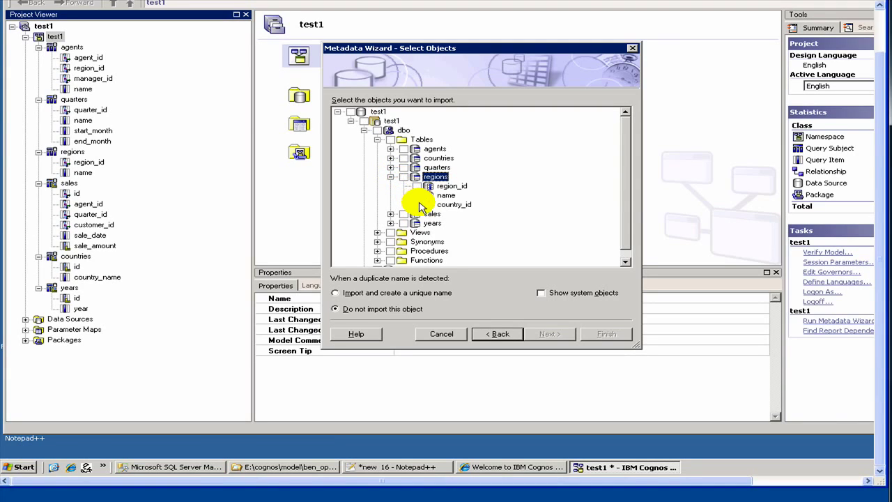
left_click(453, 205)
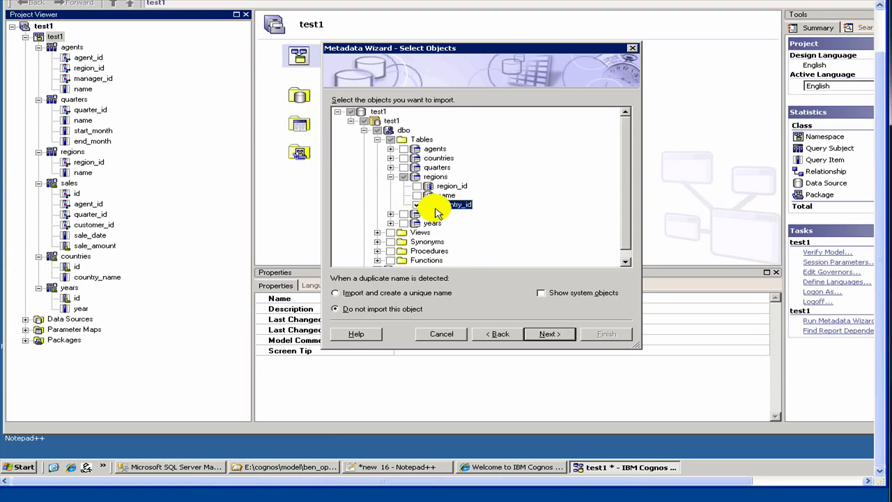
left_click(547, 337)
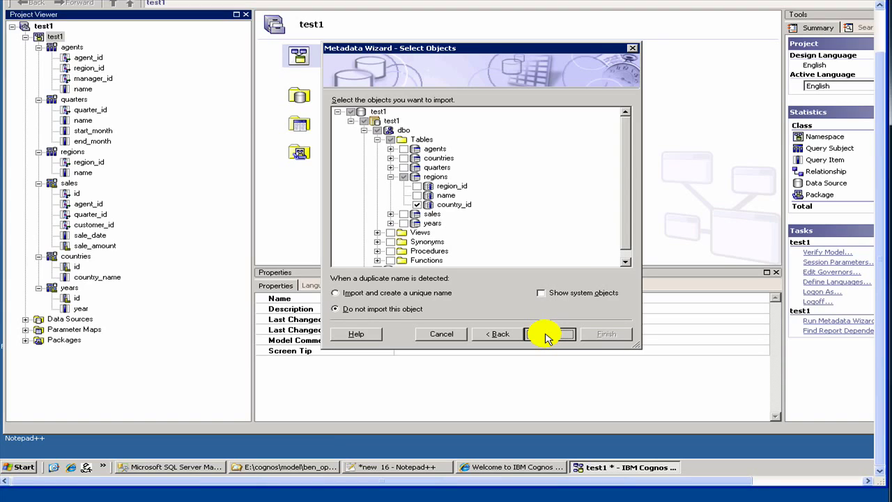
left_click(547, 335)
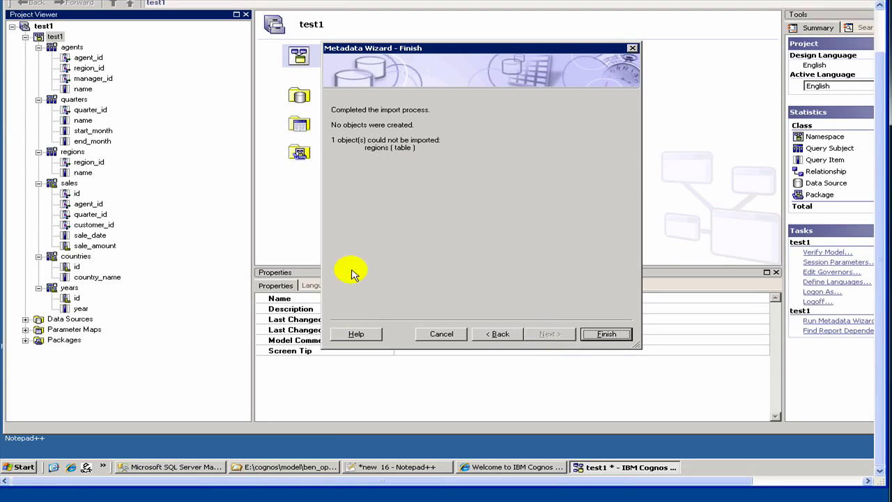
left_click(596, 333)
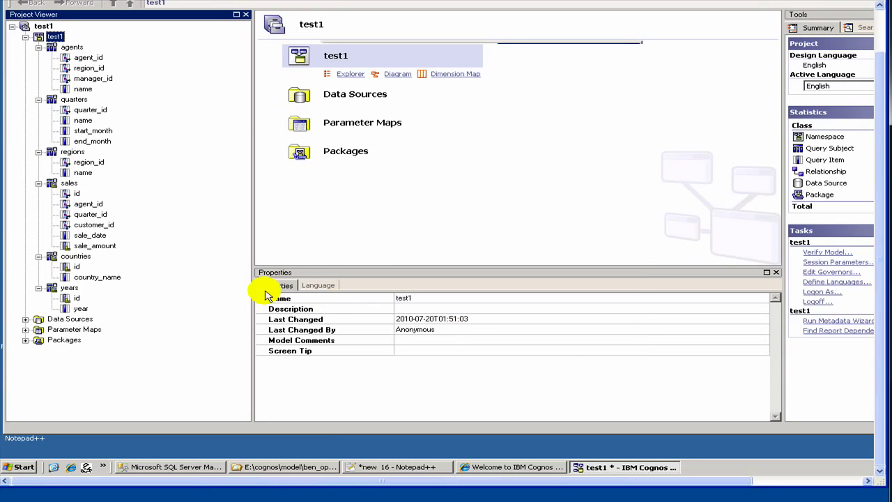
right_click(70, 151)
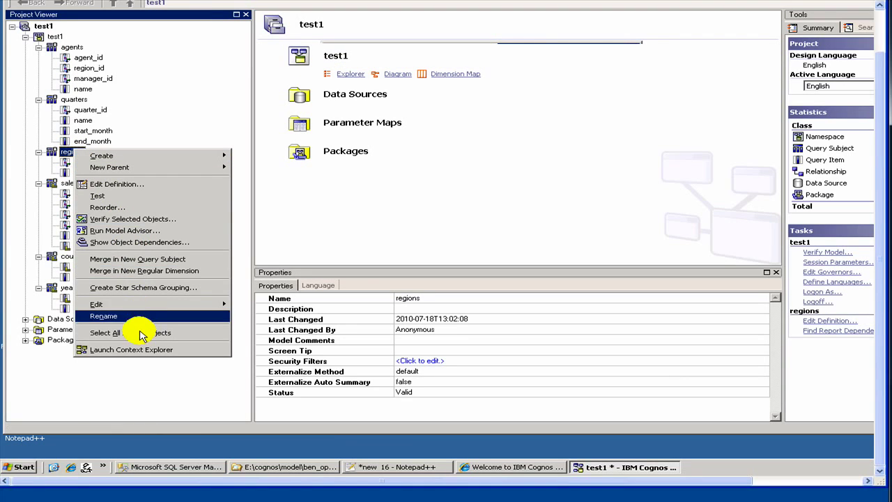
right_click(51, 35)
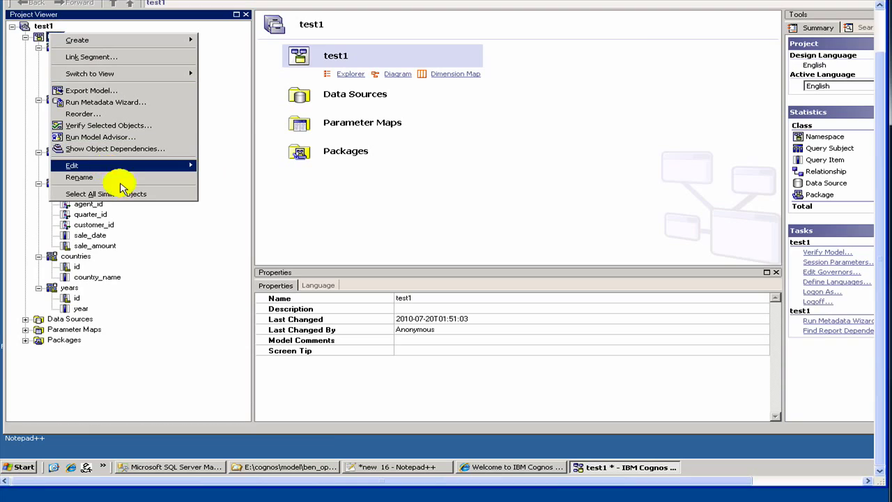
left_click(131, 394)
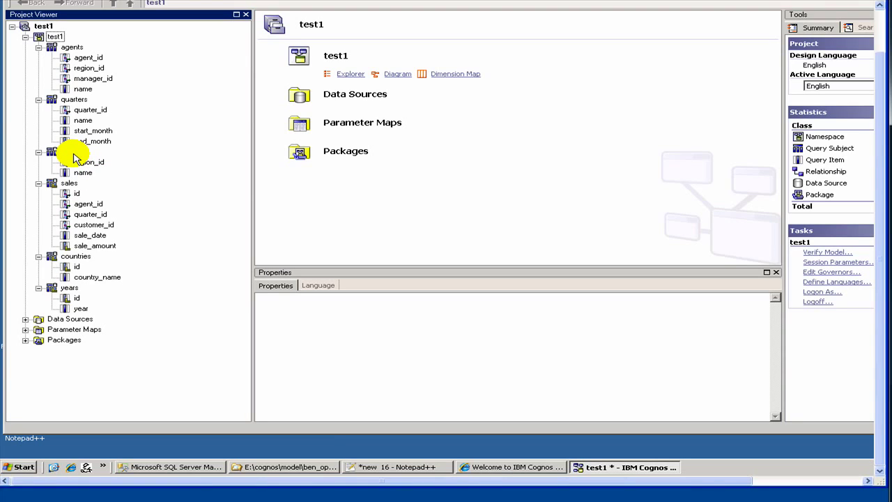
right_click(54, 38)
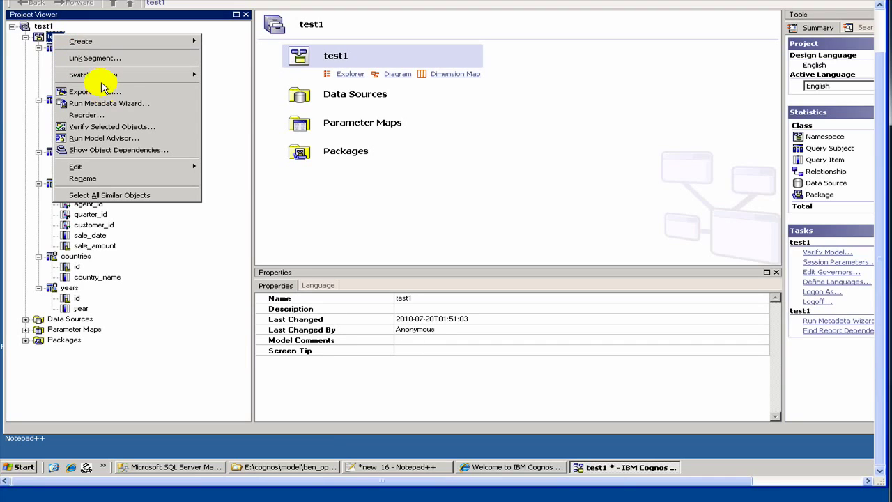
right_click(40, 26)
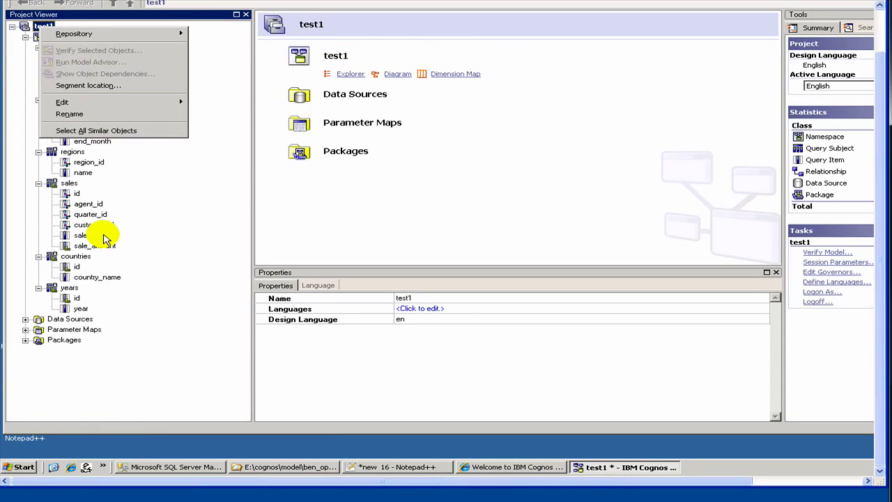
left_click(66, 141)
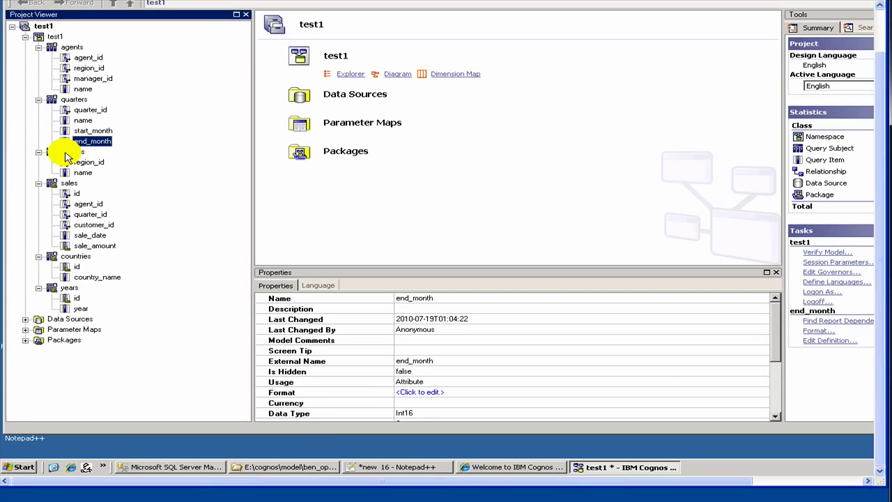
left_click(67, 153)
right_click(67, 156)
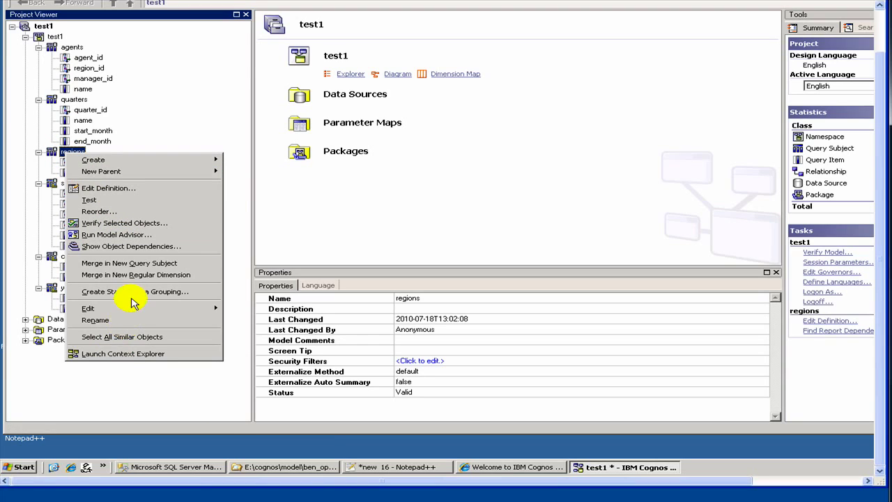
left_click(57, 158)
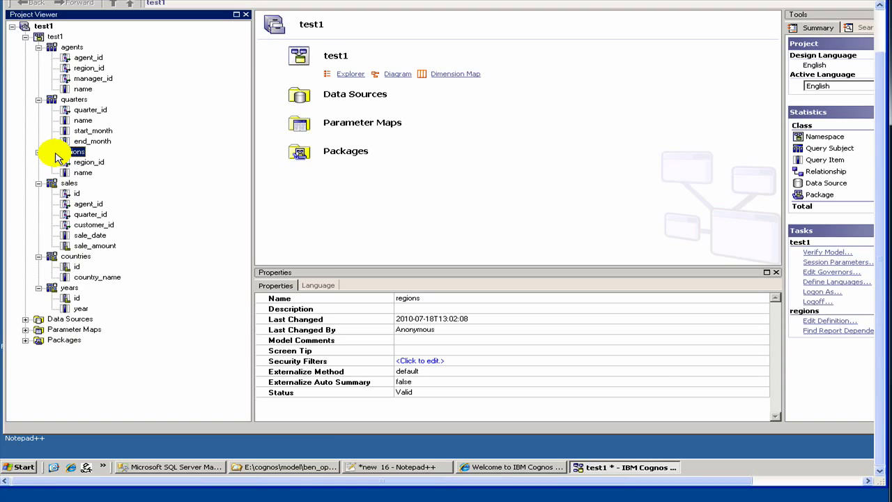
Step: Open the test1 namespace and start another metadata import into it from the test1 data source
double_click(60, 38)
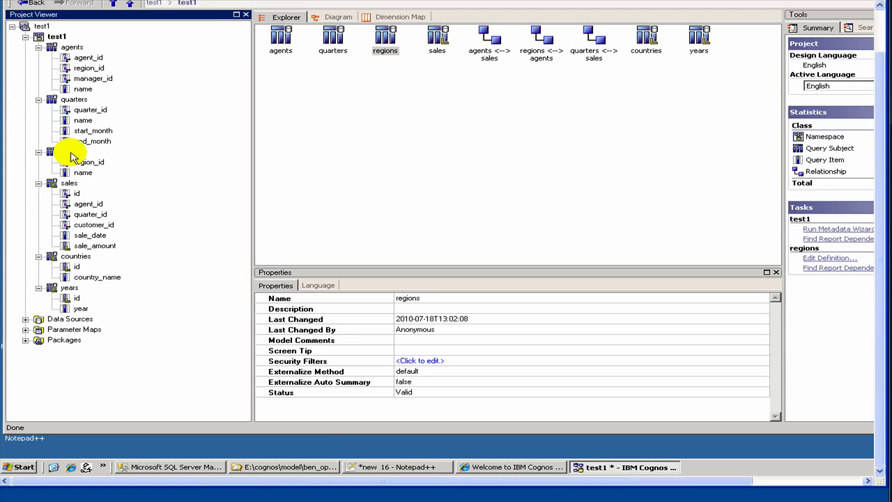
right_click(70, 153)
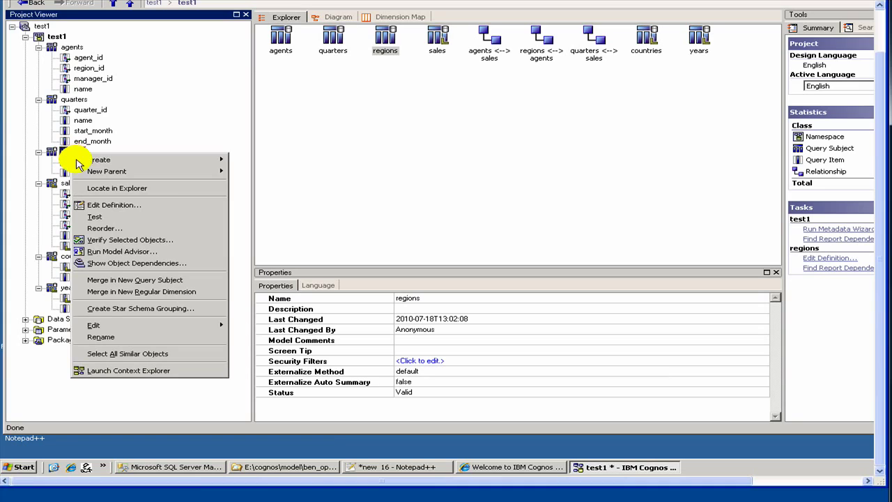
left_click(59, 37)
right_click(60, 34)
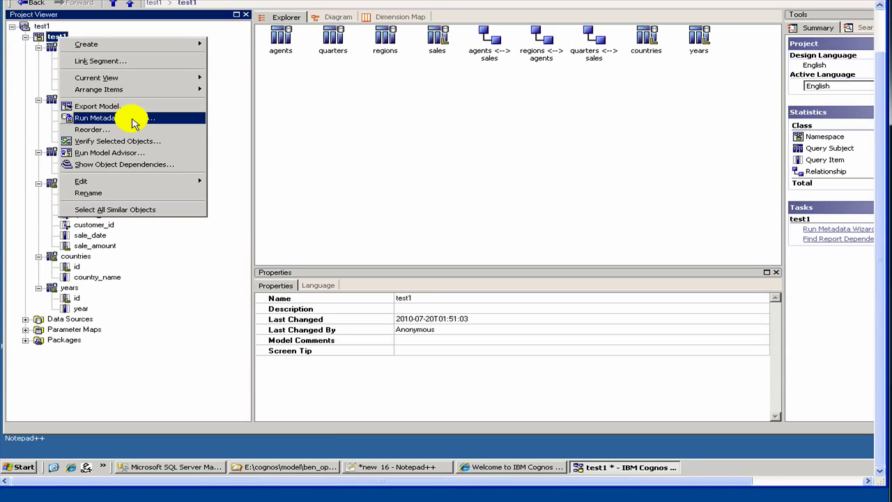
left_click(132, 120)
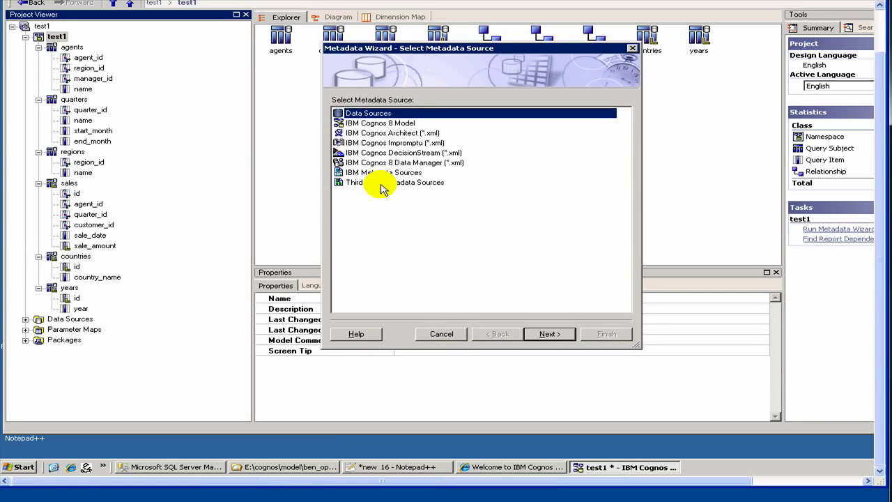
left_click(544, 334)
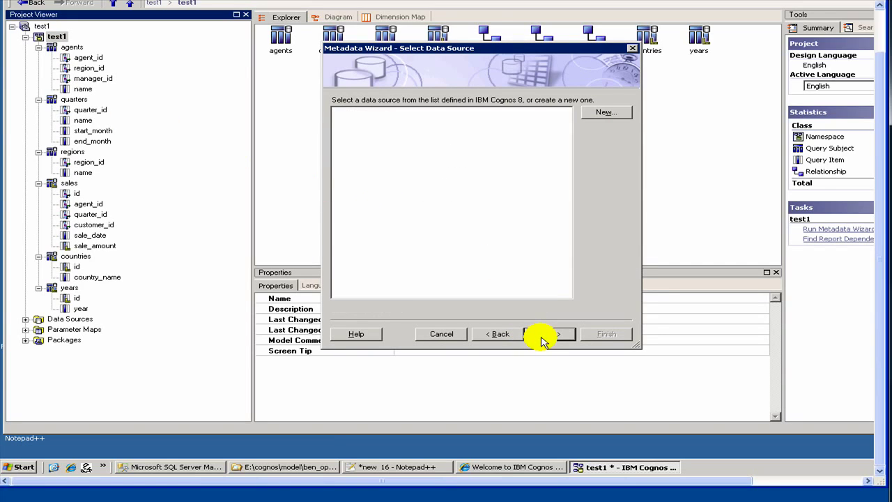
left_click(353, 162)
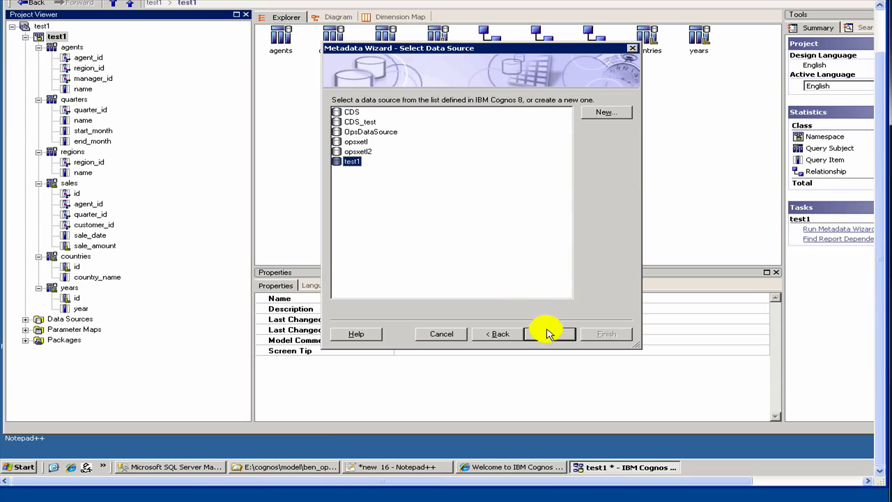
left_click(548, 333)
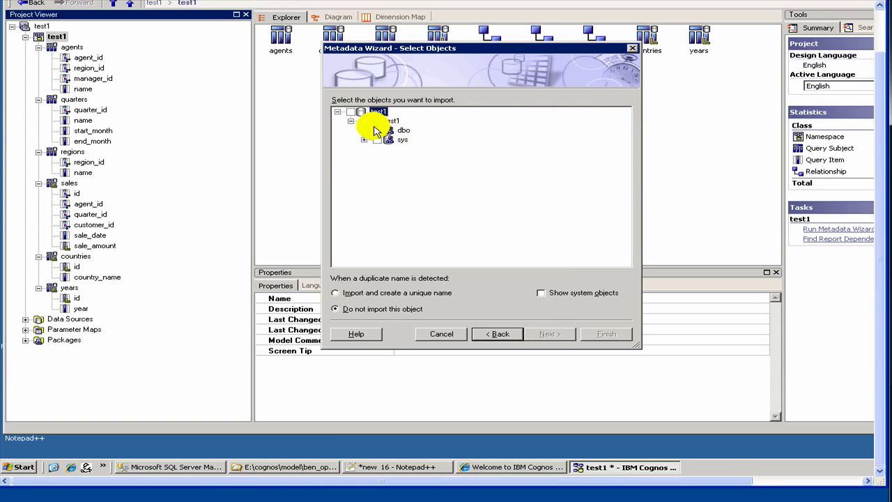
Step: Try once more to import just country_id from the dbo regions table, review the import report and finish the wizard
left_click(363, 130)
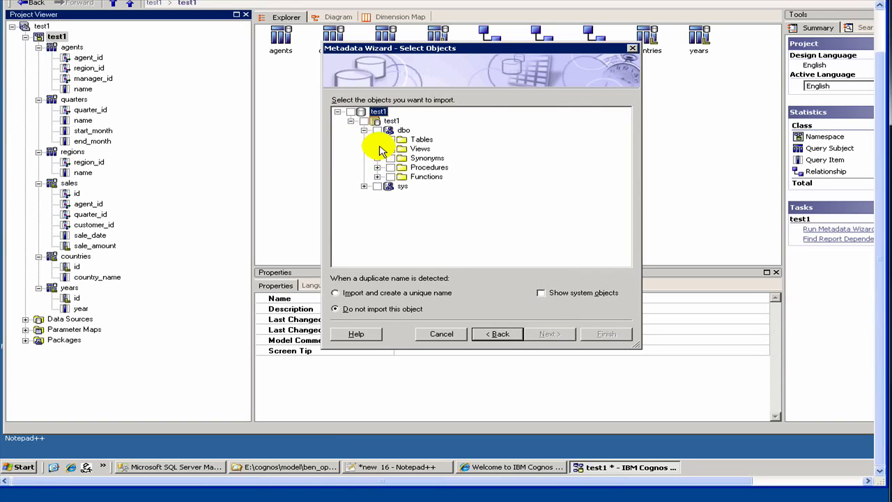
left_click(377, 140)
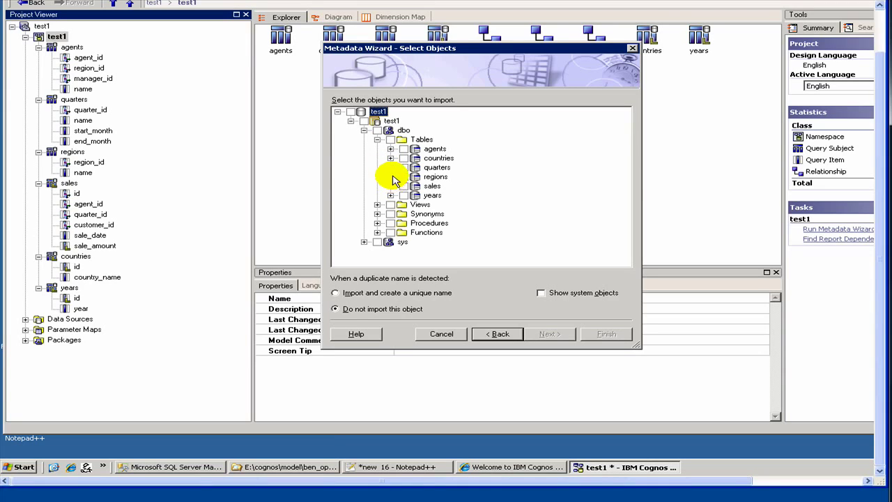
left_click(390, 177)
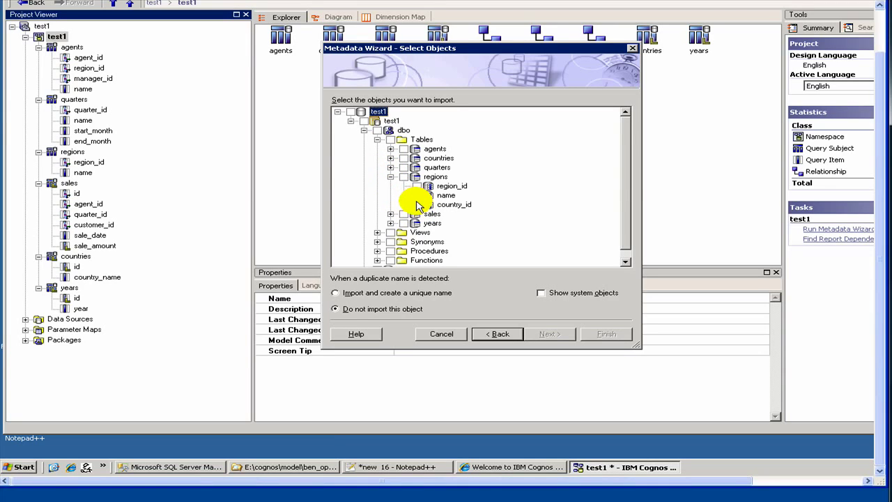
left_click(417, 205)
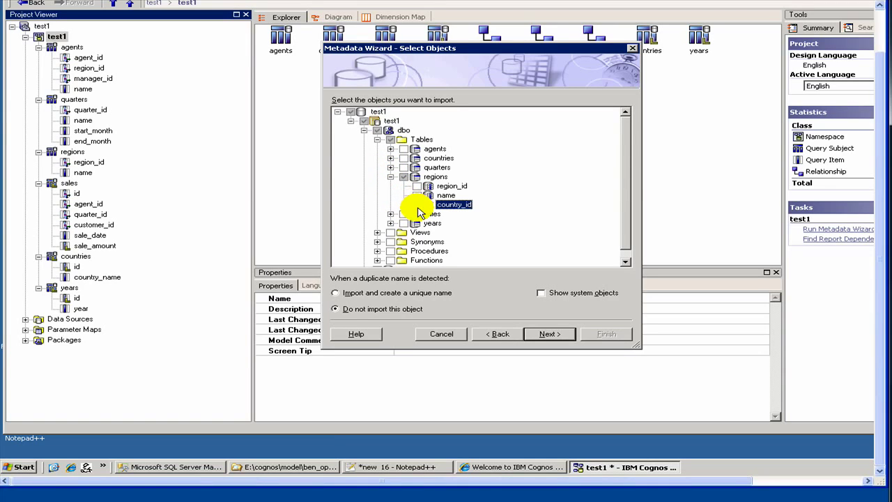
left_click(541, 338)
left_click(541, 338)
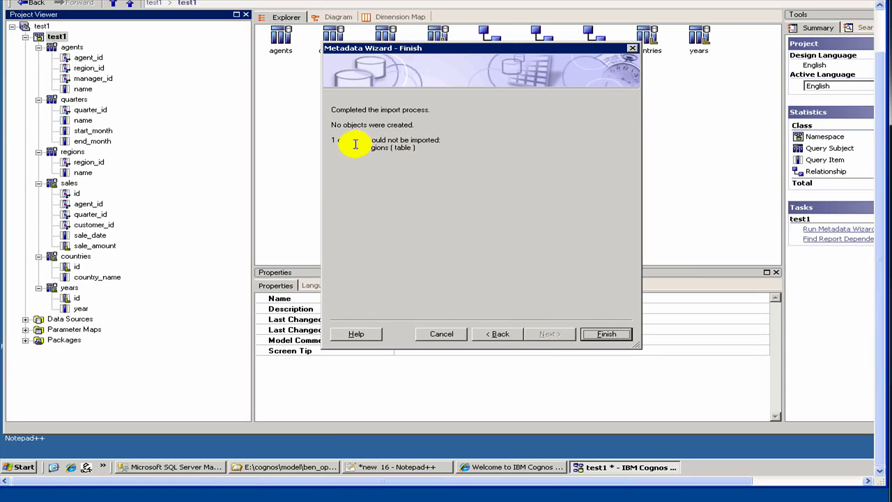
left_click_drag(356, 141, 449, 159)
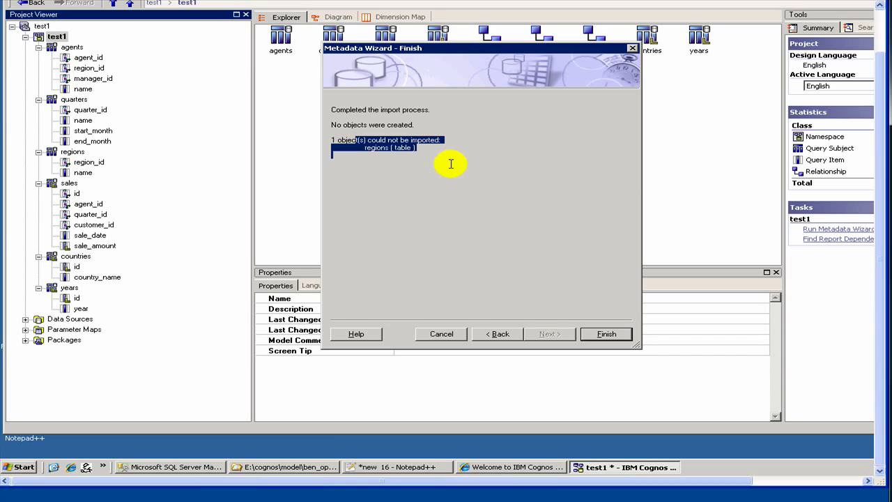
left_click(603, 337)
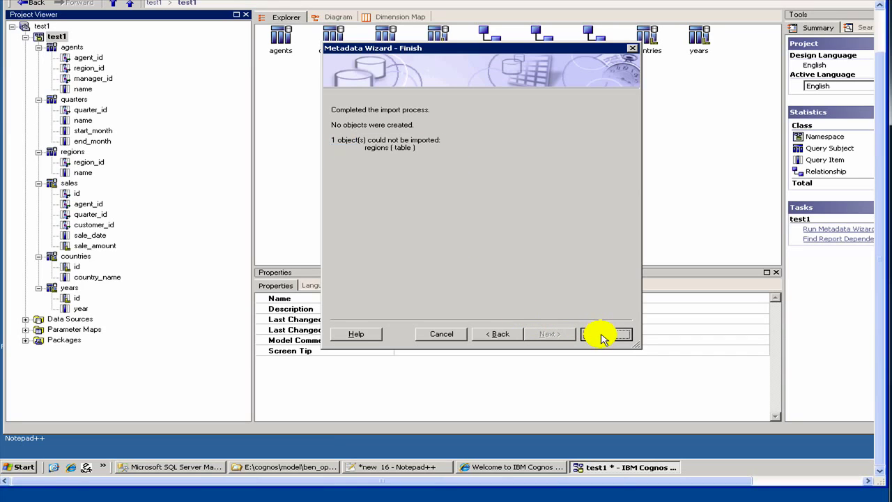
Step: Delete the regions query subject from the test1 namespace, accepting the removal of its relationship with agents
right_click(74, 152)
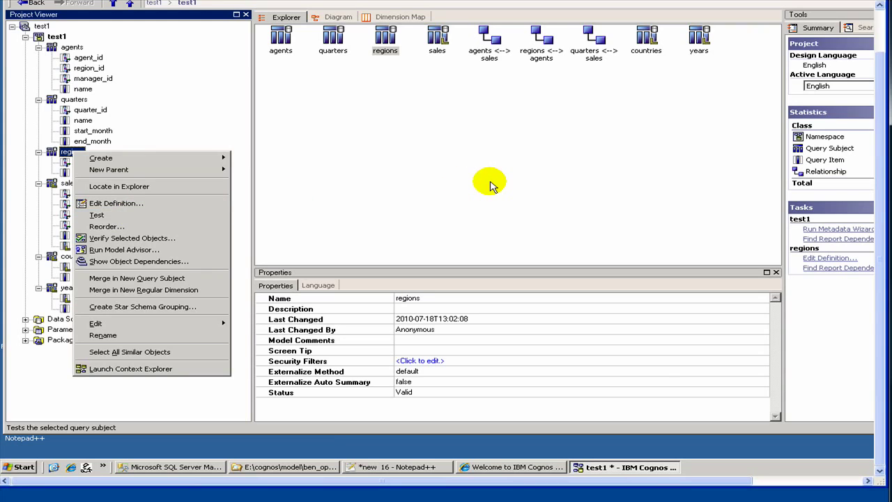
left_click(488, 183)
left_click(53, 155)
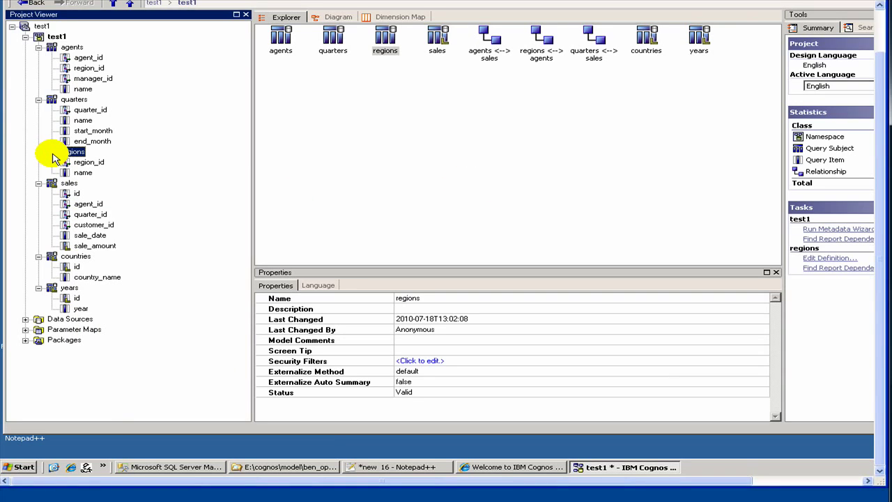
right_click(54, 154)
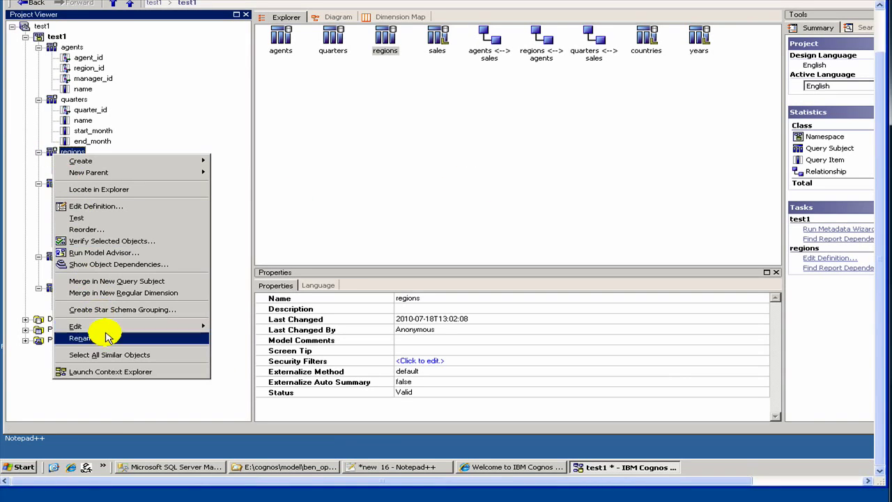
mouse_move(179, 328)
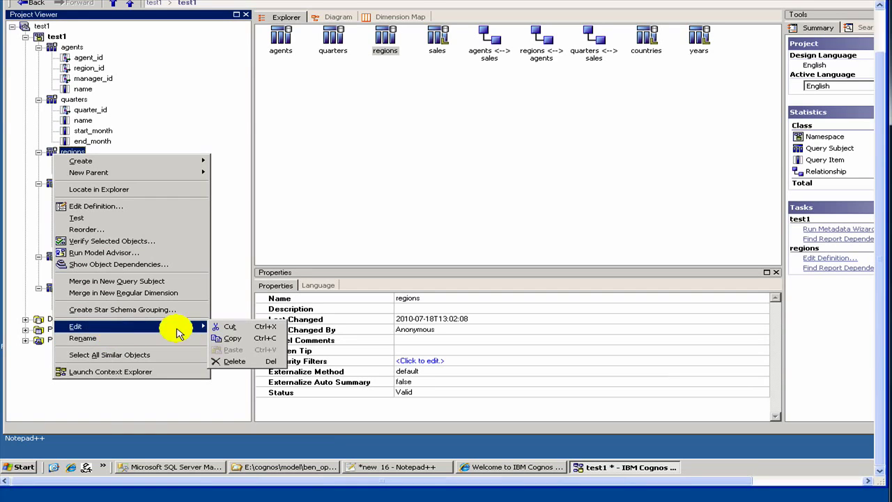
left_click(240, 361)
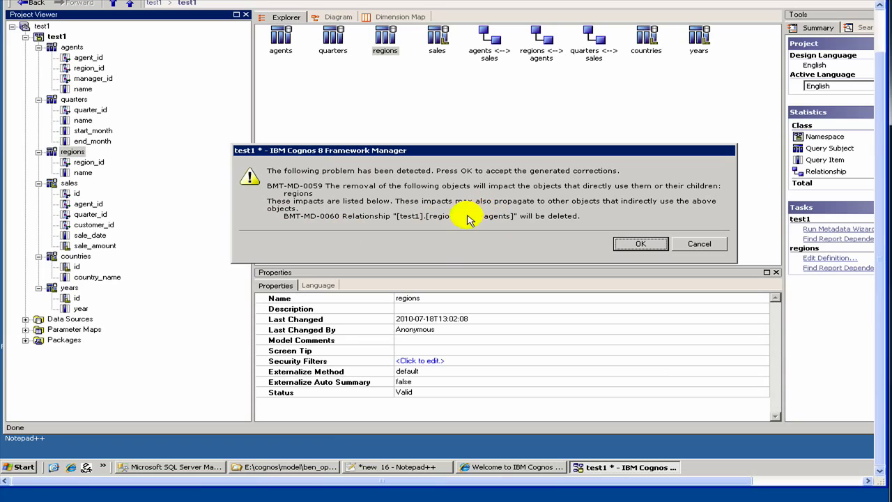
left_click_drag(396, 216, 547, 216)
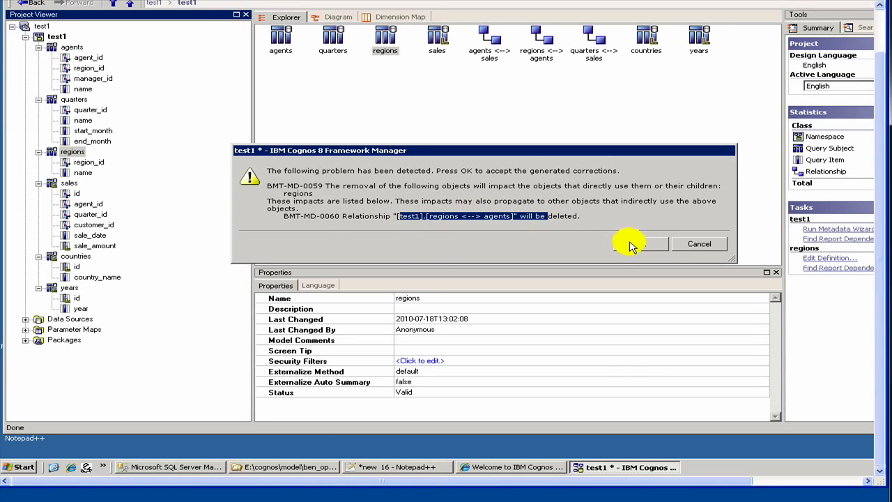
left_click(631, 247)
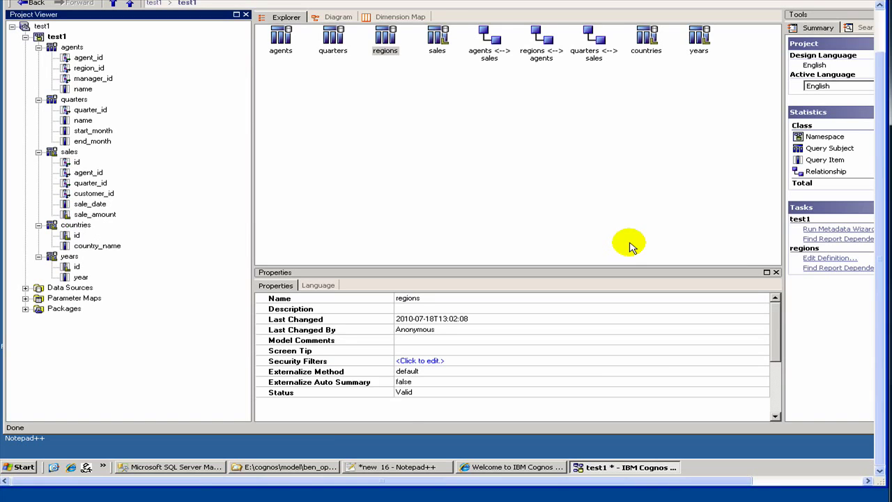
Step: Run the Metadata Wizard on the test1 namespace with test1 as the data source
right_click(51, 39)
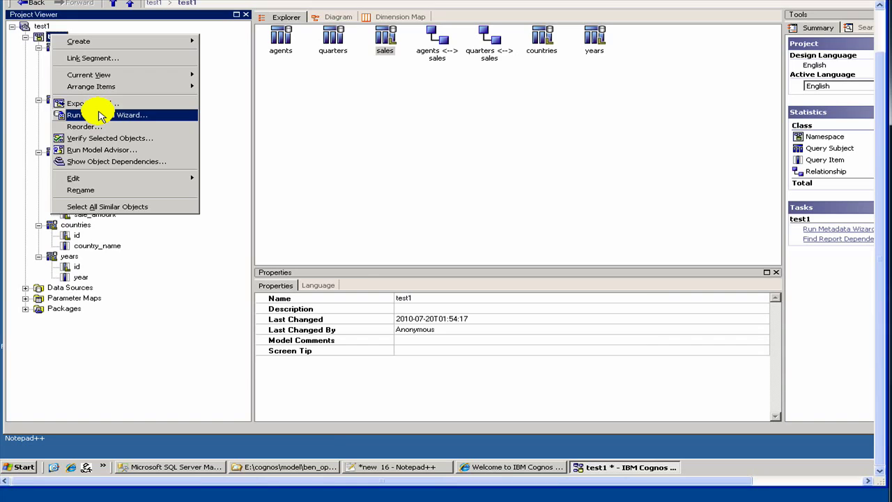
left_click(101, 117)
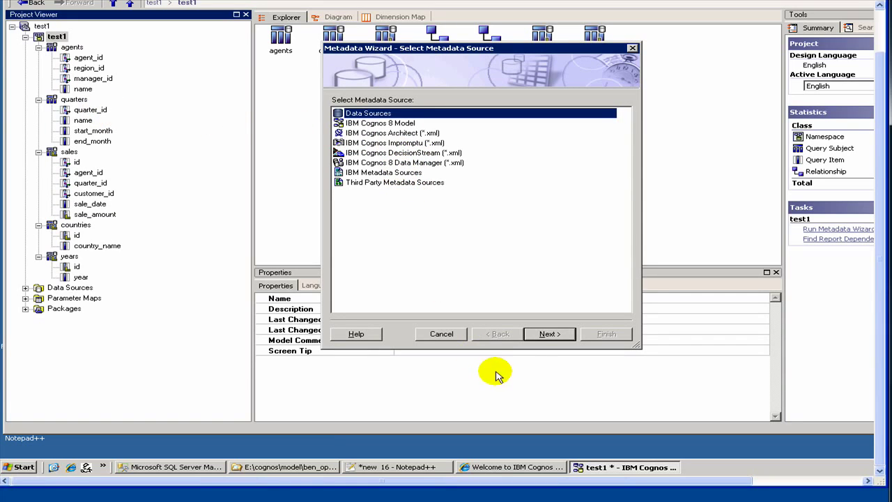
left_click(546, 335)
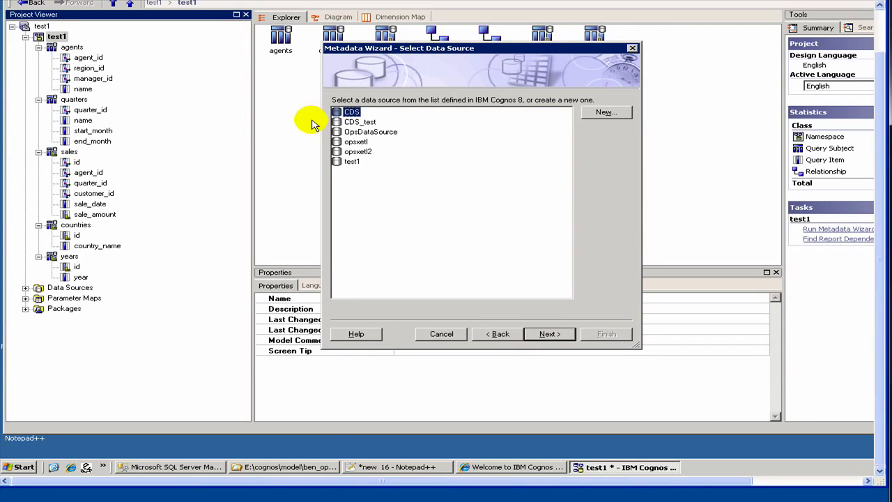
left_click(346, 162)
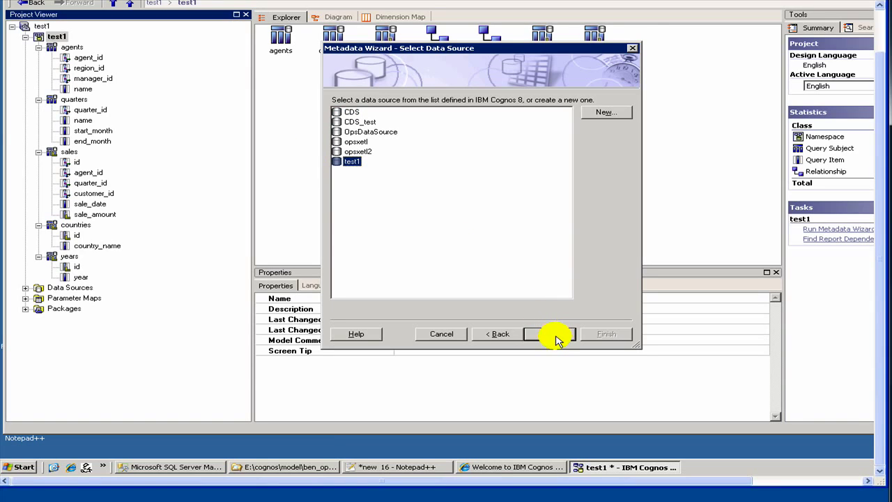
left_click(558, 334)
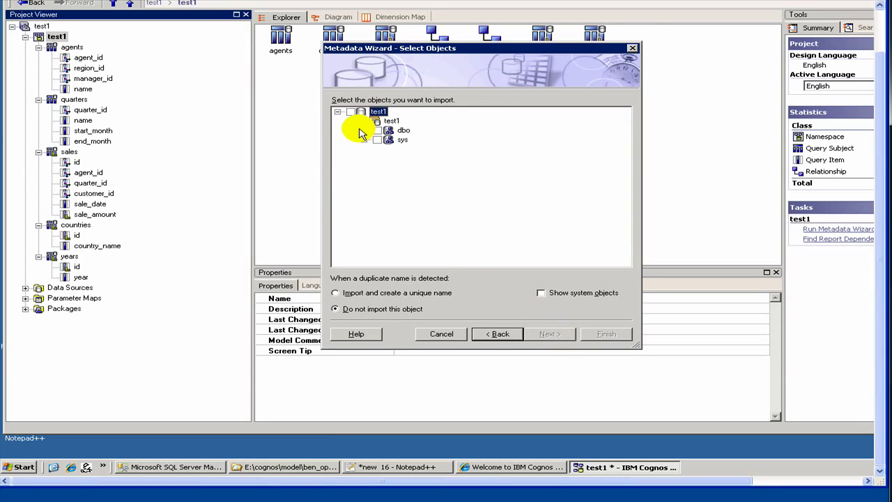
Step: Import the entire dbo regions table, generating relationships from primary and foreign keys between imported query subjects, and finish the wizard
left_click(363, 130)
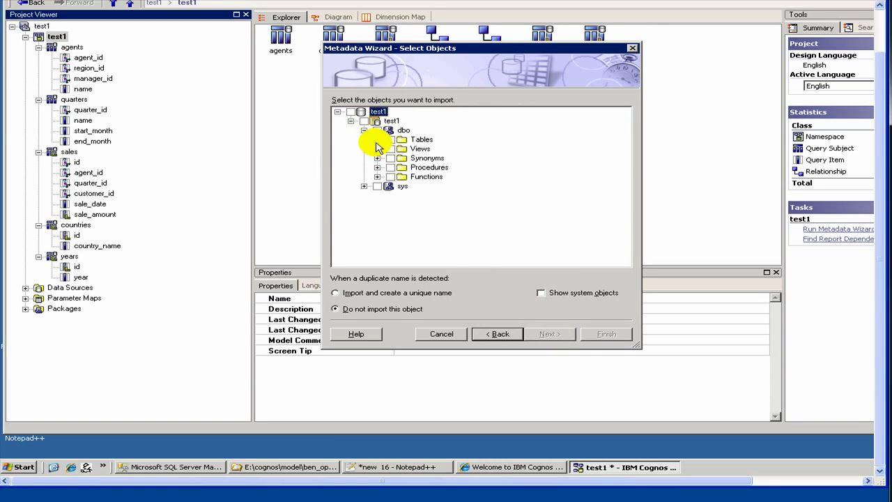
left_click(377, 139)
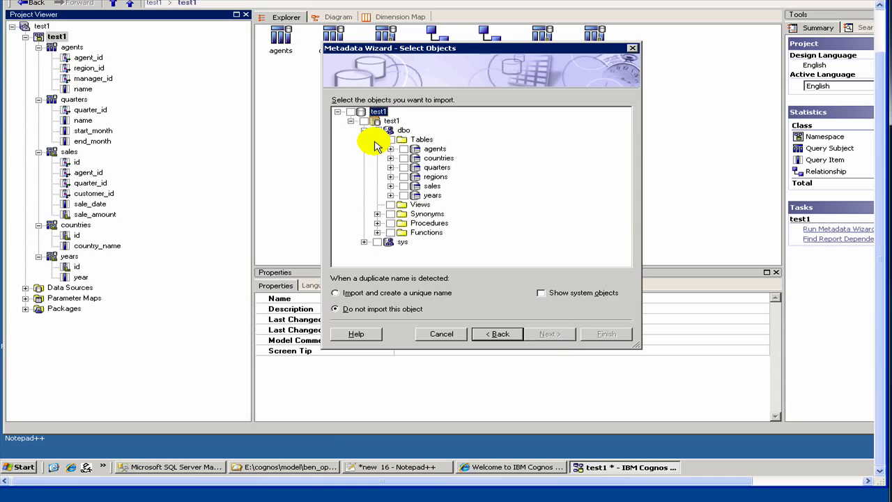
left_click(403, 177)
left_click(539, 333)
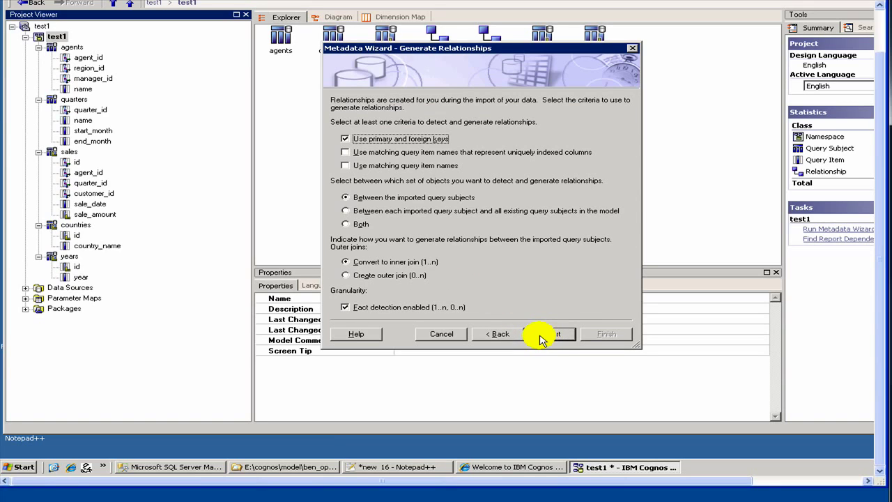
left_click(542, 334)
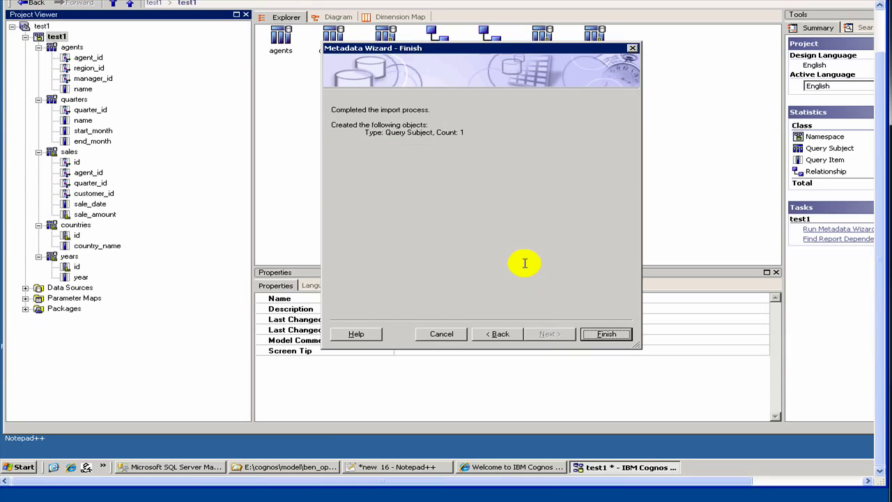
left_click(608, 338)
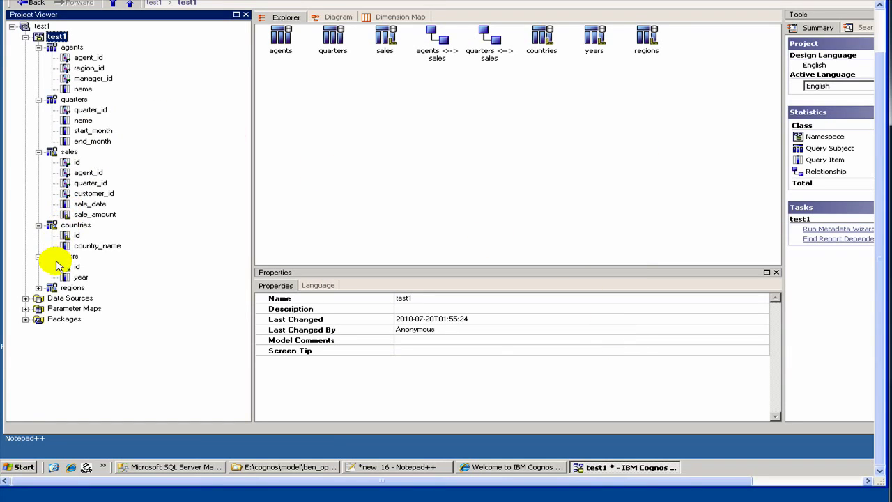
Step: Expand the reimported regions query subject and move its name item below country_id
left_click(38, 288)
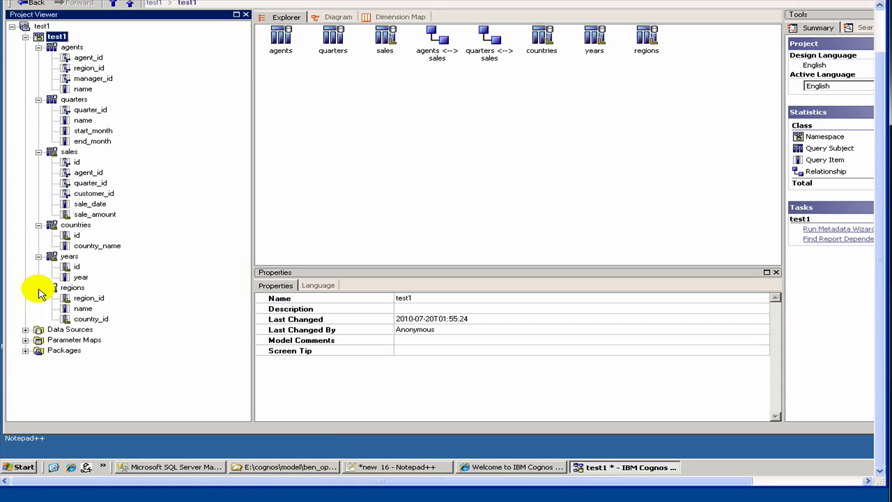
left_click(82, 309)
left_click_drag(84, 322, 86, 325)
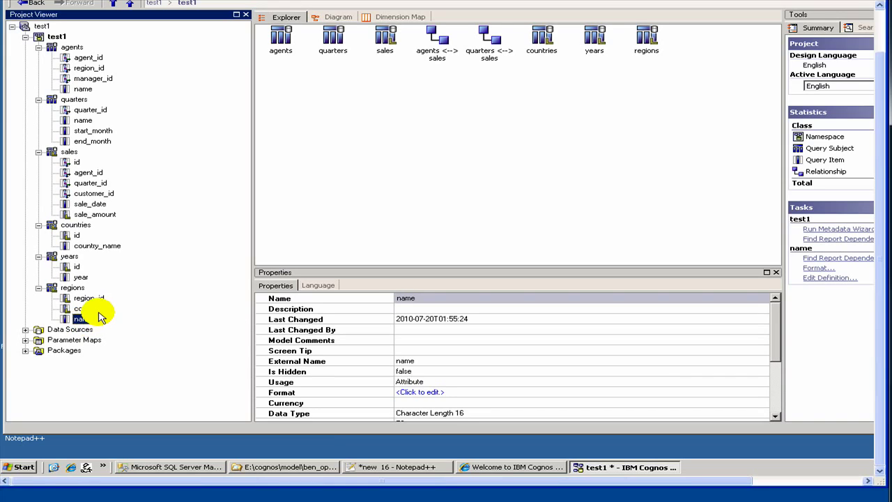
Step: Set the Usage property of both country_id and region_id in the regions query subject to Identifier
left_click(97, 307)
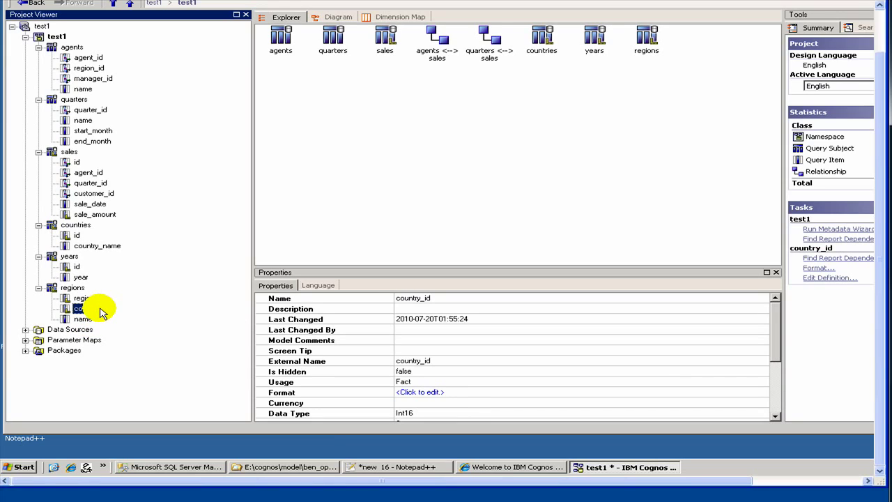
left_click(402, 384)
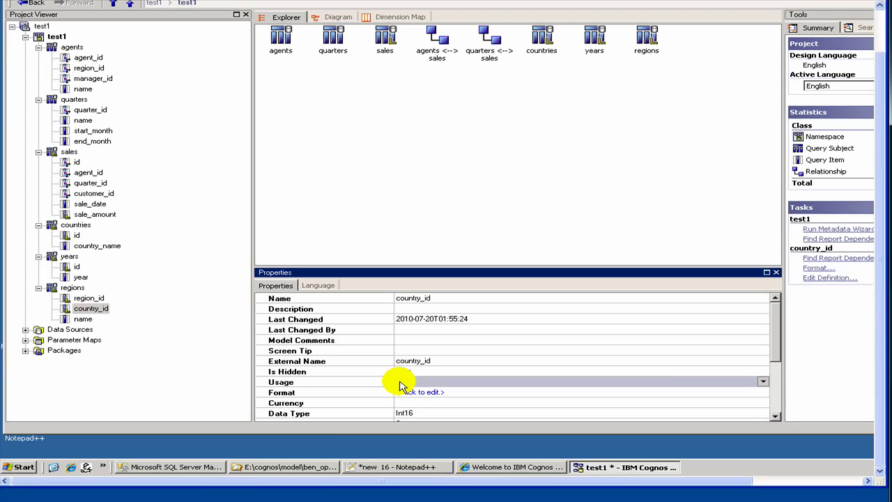
left_click(89, 299)
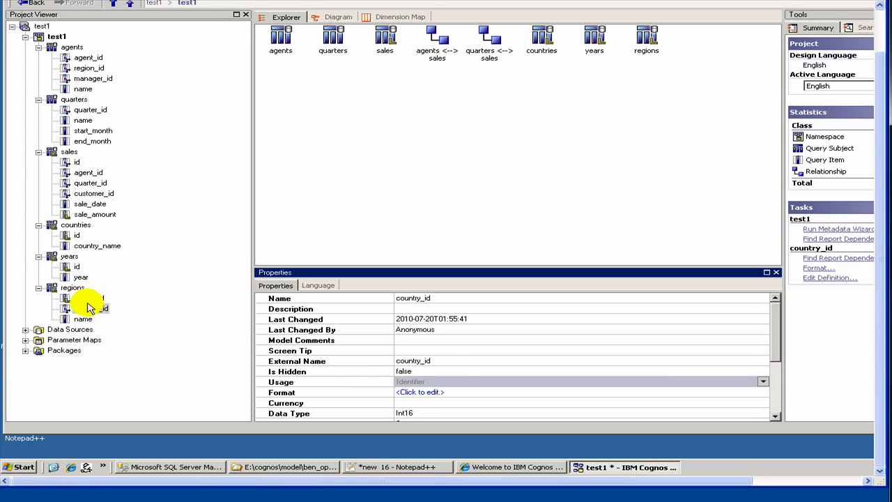
left_click(428, 383)
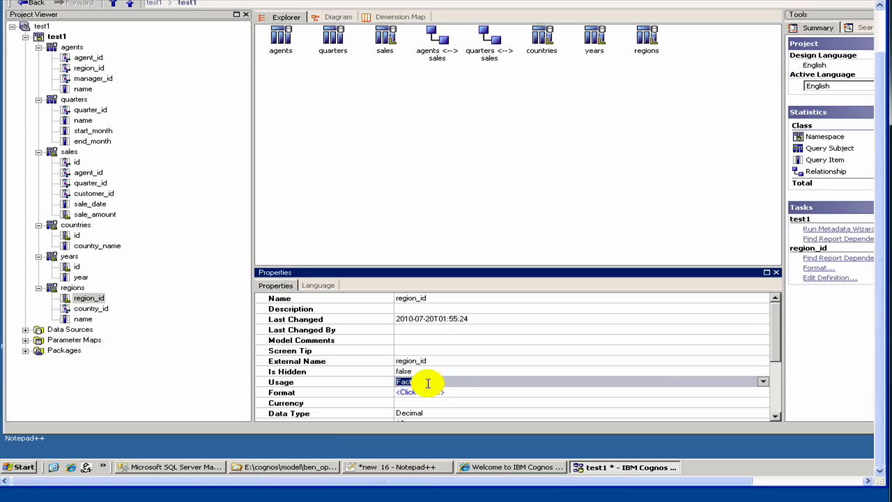
key("i")
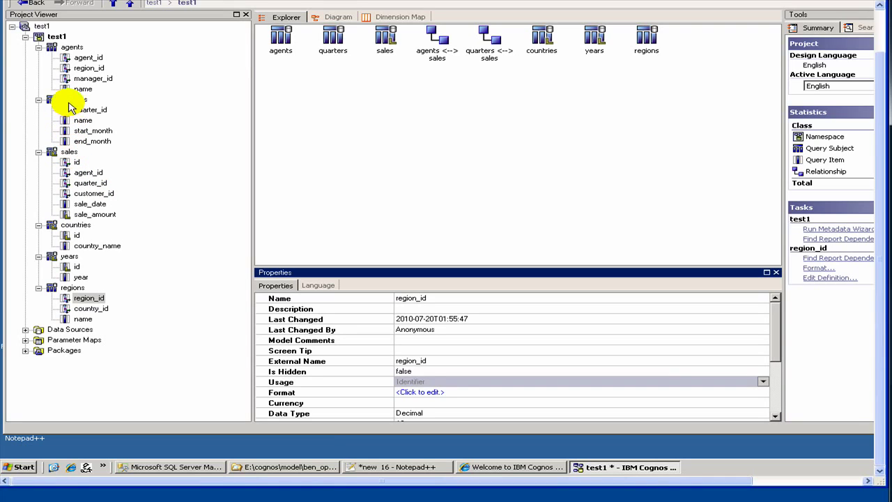
Step: Create a relationship linking regions.region_id to agents.agent_id, with cardinality 1..1 on the regions side and 0..n on the agents side
left_click(74, 49, "ctrl")
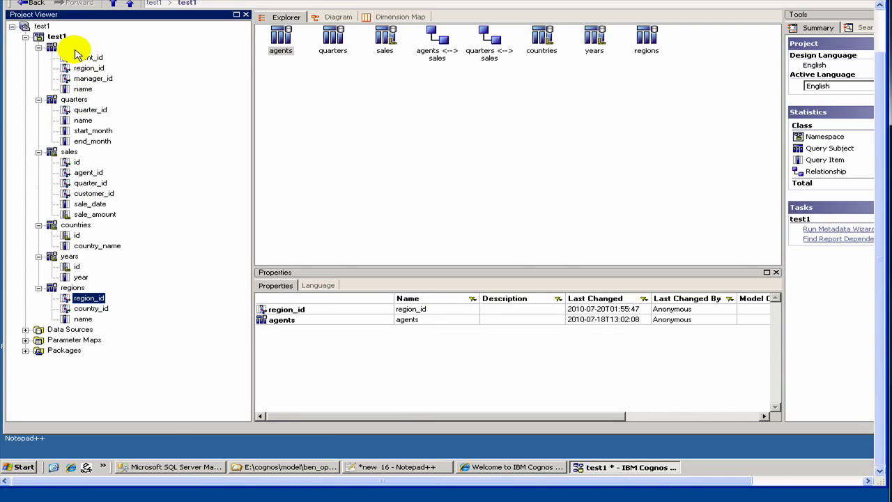
right_click(75, 49)
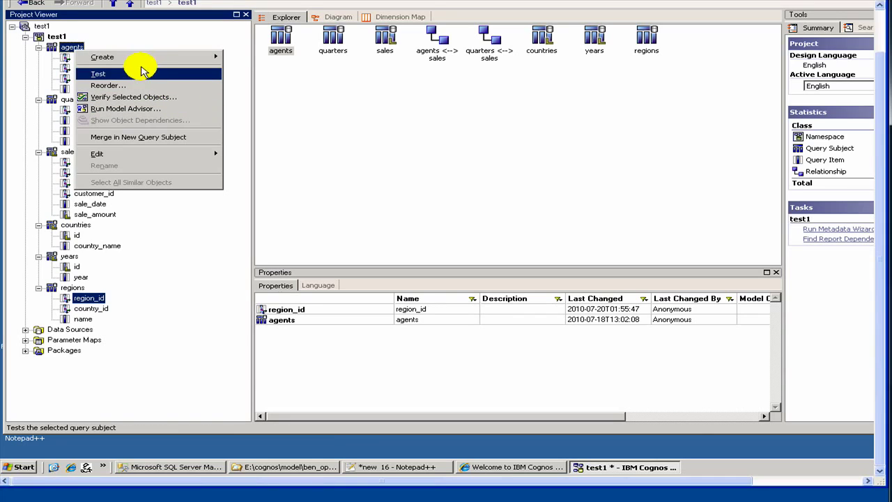
mouse_move(143, 61)
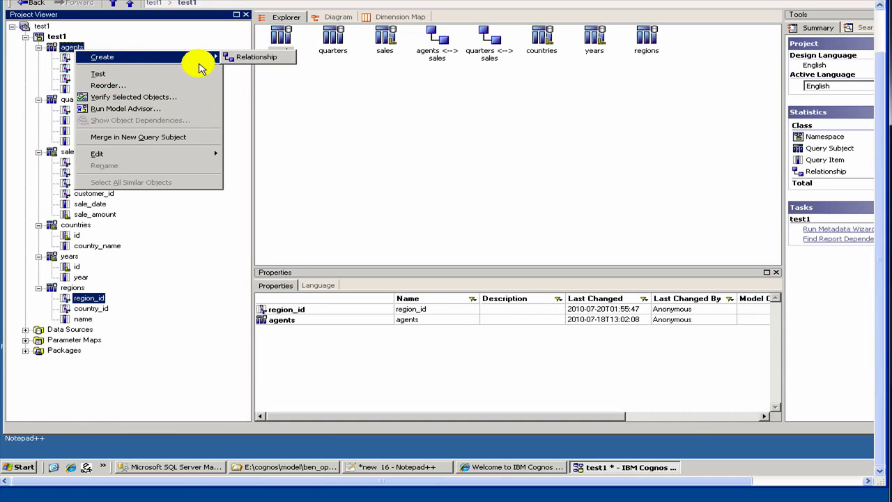
left_click(245, 62)
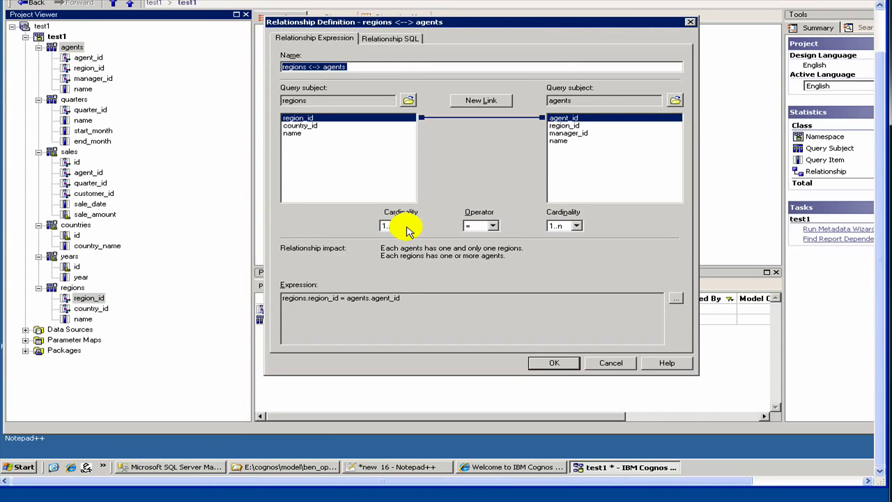
left_click(579, 227)
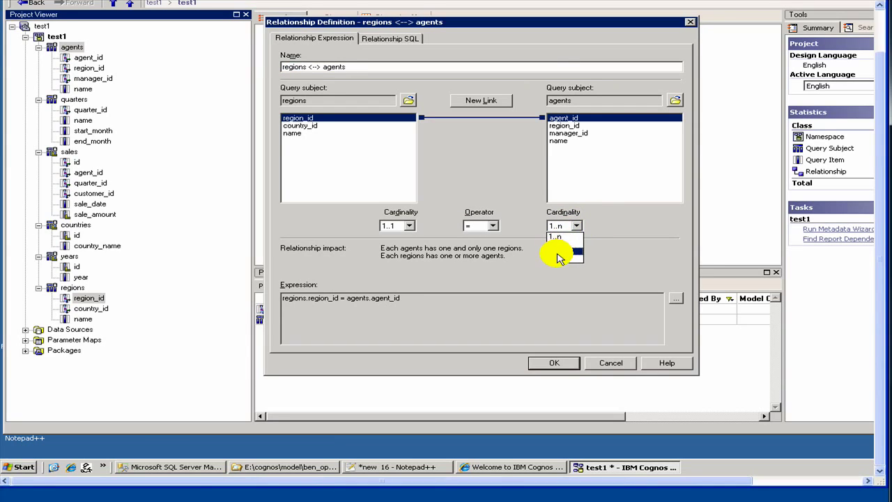
left_click(561, 246)
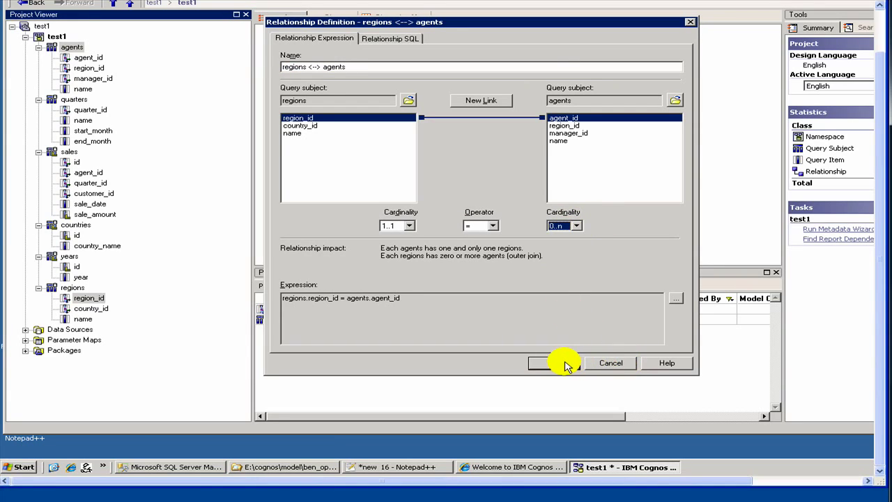
left_click(163, 120)
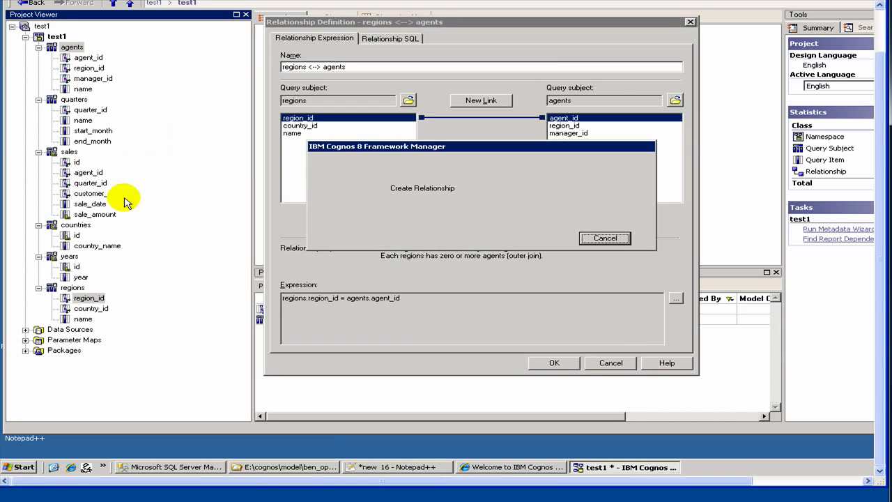